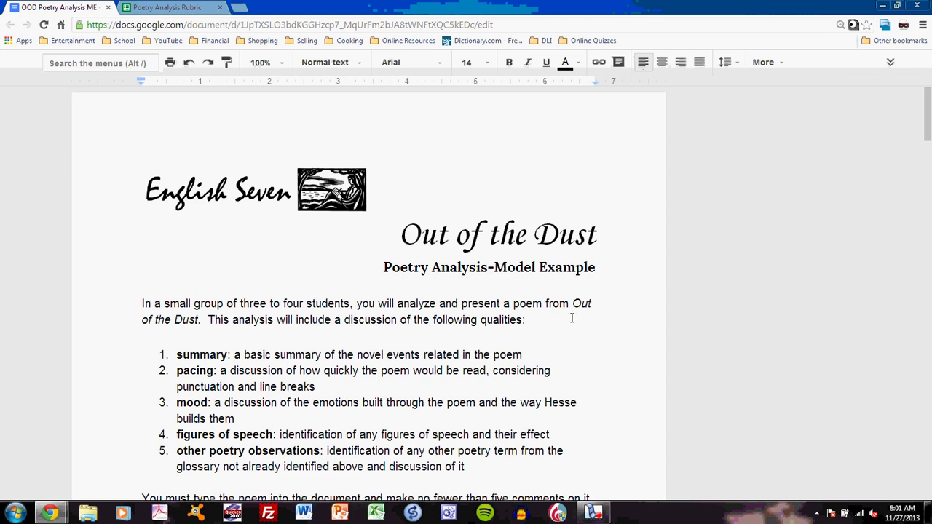
Step: Bring up the Poetry Analysis Rubric and point out its Summary, Pacing and Mood categories
{"action": "left_click", "coordinate": [168, 7]}
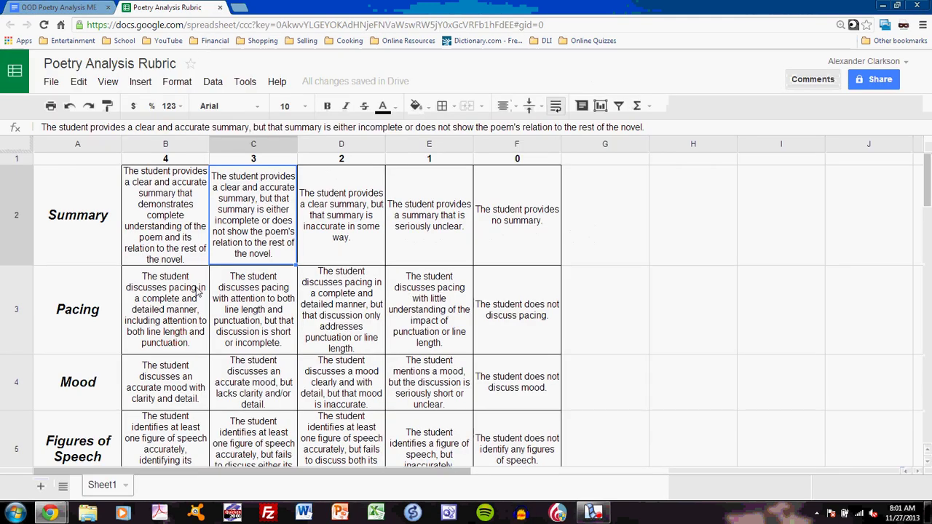
{"action": "left_click", "coordinate": [104, 228]}
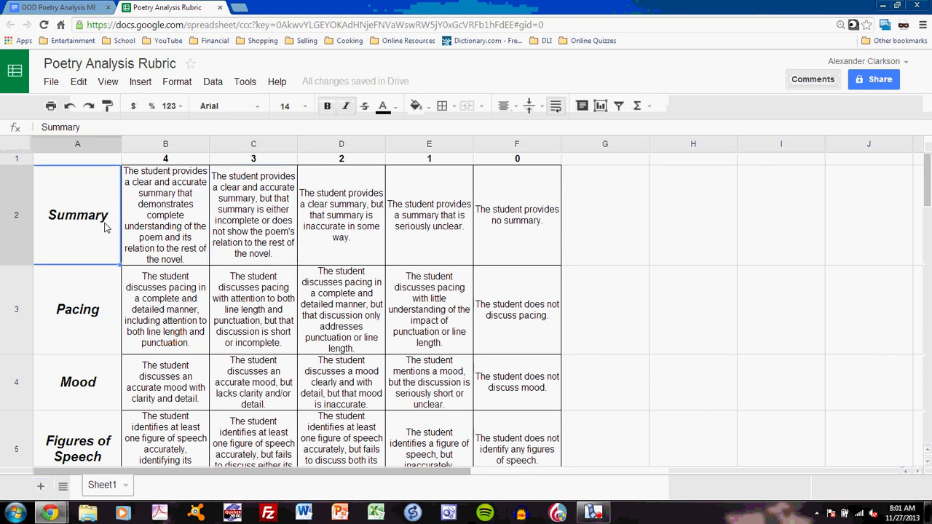
{"action": "left_click", "coordinate": [105, 303]}
{"action": "scroll", "coordinate": [106, 303], "scroll_direction": "down", "scroll_amount": 1}
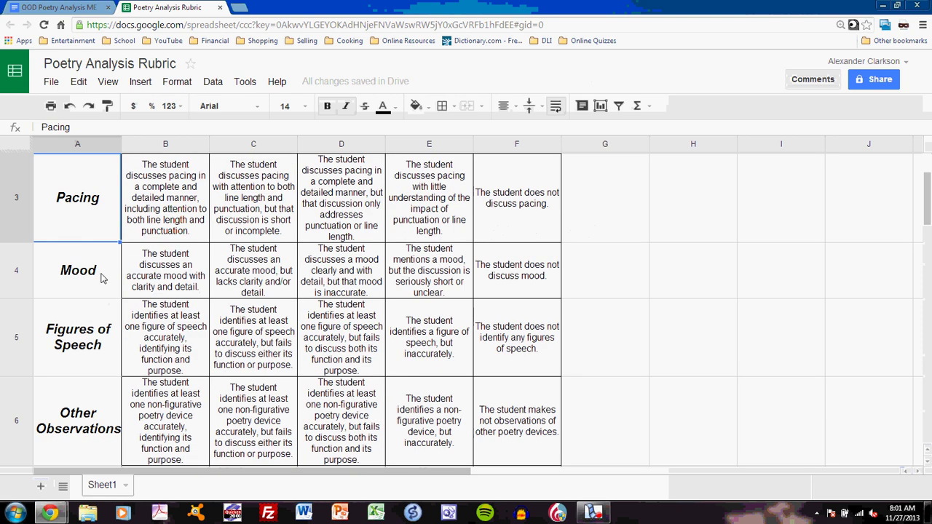
{"action": "left_click", "coordinate": [105, 283]}
Step: Point out the Figures of Speech, Other Observations and Annotation categories, then return to the top
{"action": "left_click", "coordinate": [102, 341]}
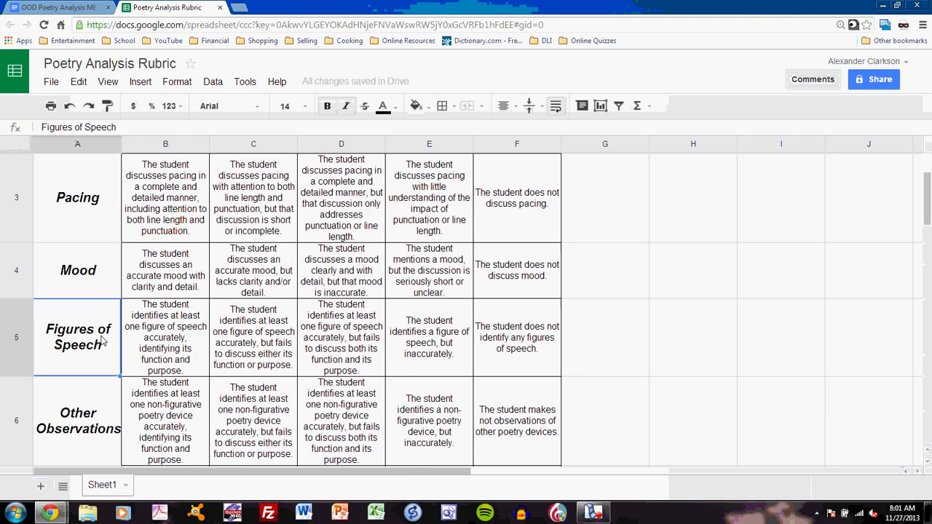
{"action": "scroll", "coordinate": [103, 341], "scroll_direction": "down", "scroll_amount": 2}
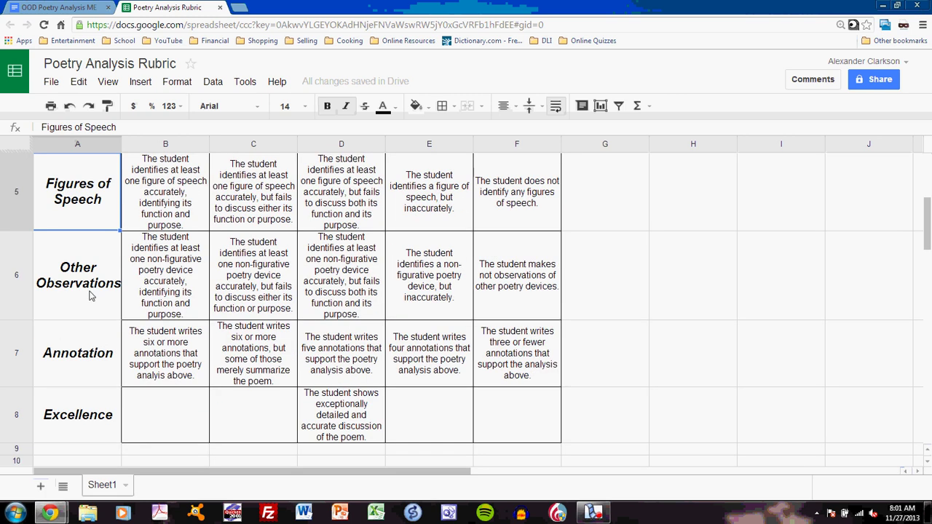
{"action": "left_click", "coordinate": [90, 293]}
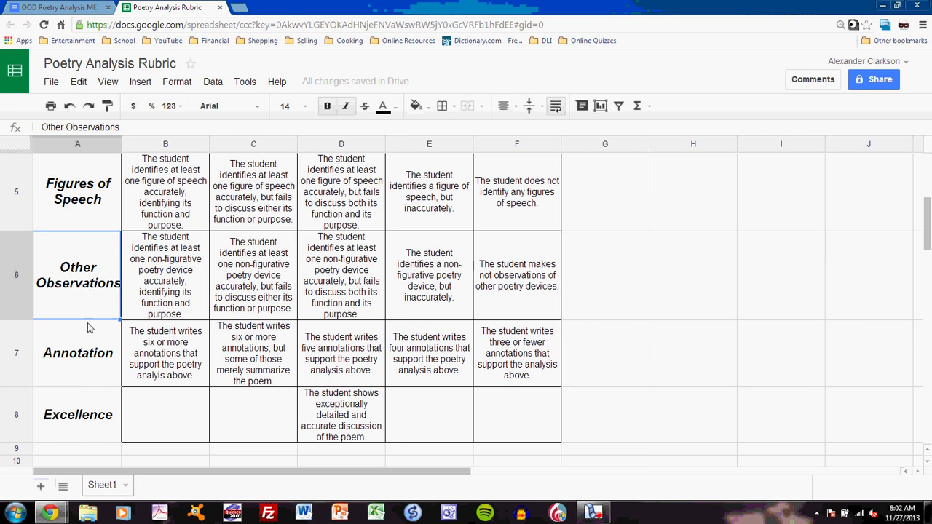
{"action": "left_click", "coordinate": [87, 363]}
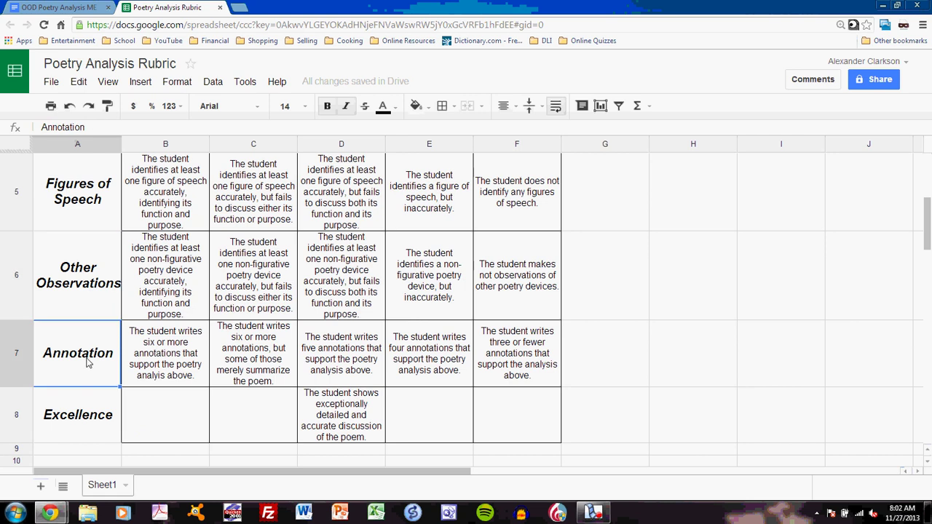
{"action": "scroll", "coordinate": [87, 362], "scroll_direction": "up", "scroll_amount": 4}
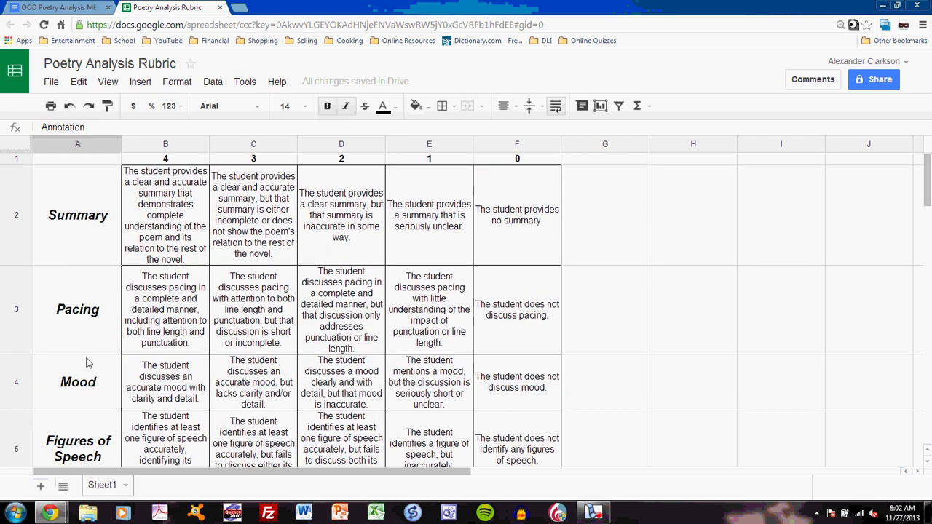
Step: Return to the OOD Poetry Analysis document and scroll to the 'Rabbit Battles' summary on pages 6-7
{"action": "left_click", "coordinate": [75, 6]}
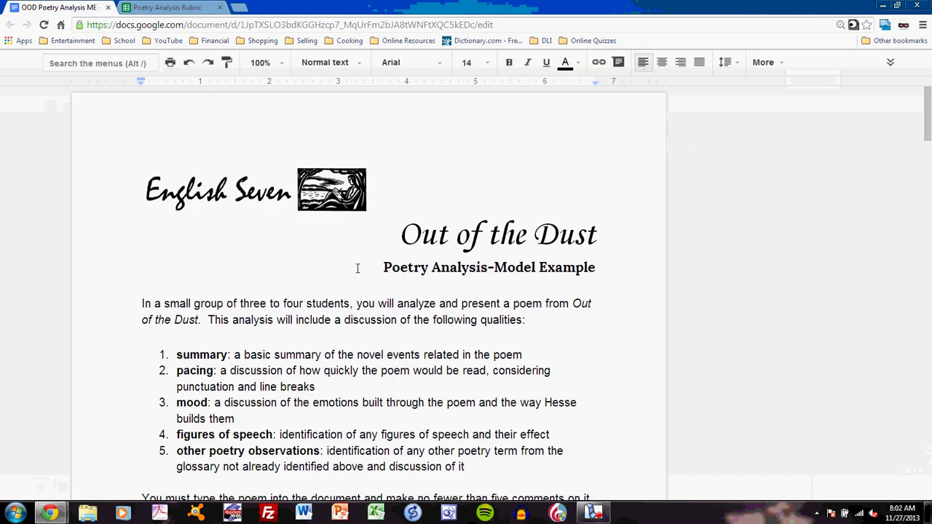
{"action": "scroll", "coordinate": [359, 333], "scroll_direction": "down", "scroll_amount": 3}
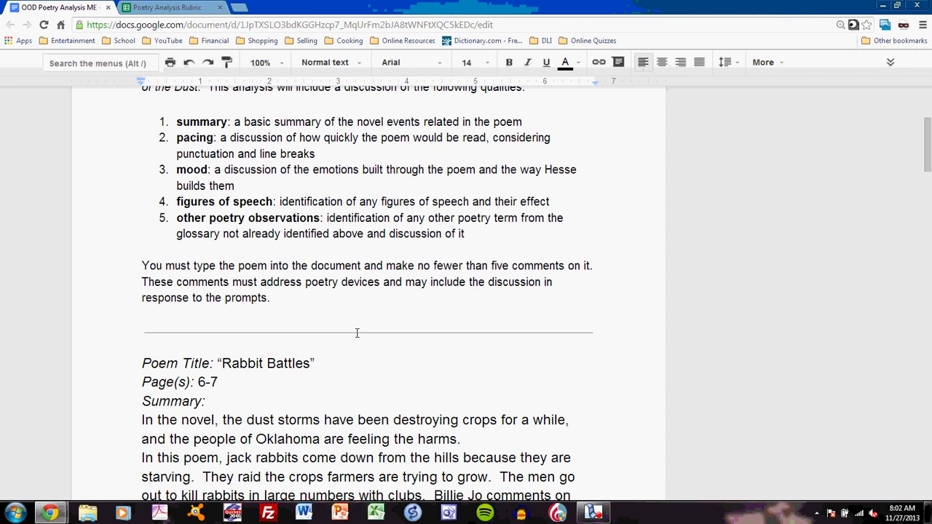
{"action": "scroll", "coordinate": [357, 333], "scroll_direction": "down", "scroll_amount": 3}
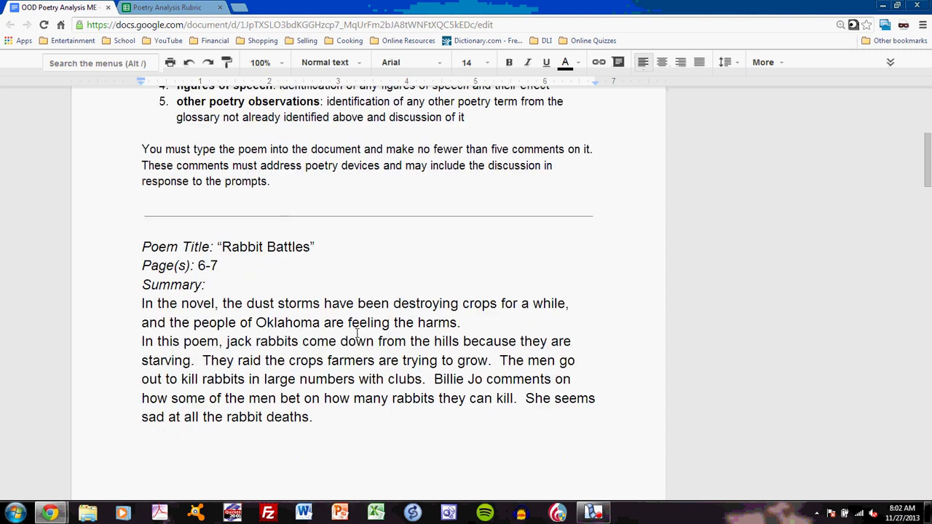
{"action": "scroll", "coordinate": [357, 333], "scroll_direction": "down", "scroll_amount": 2}
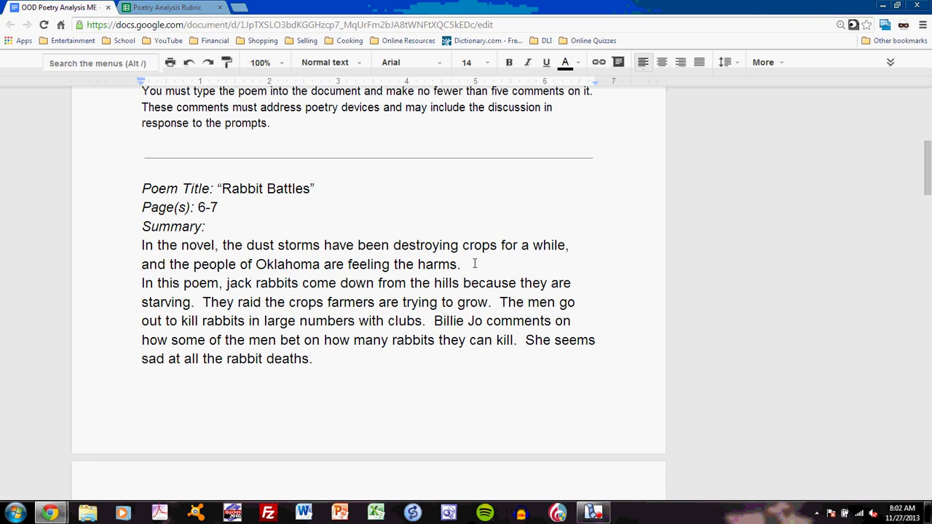
Step: Highlight the summary's 'In the novel…' context lines, then the 'In this poem…' paragraph
{"action": "left_click_drag", "start_coordinate": [474, 264], "coordinate": [123, 251]}
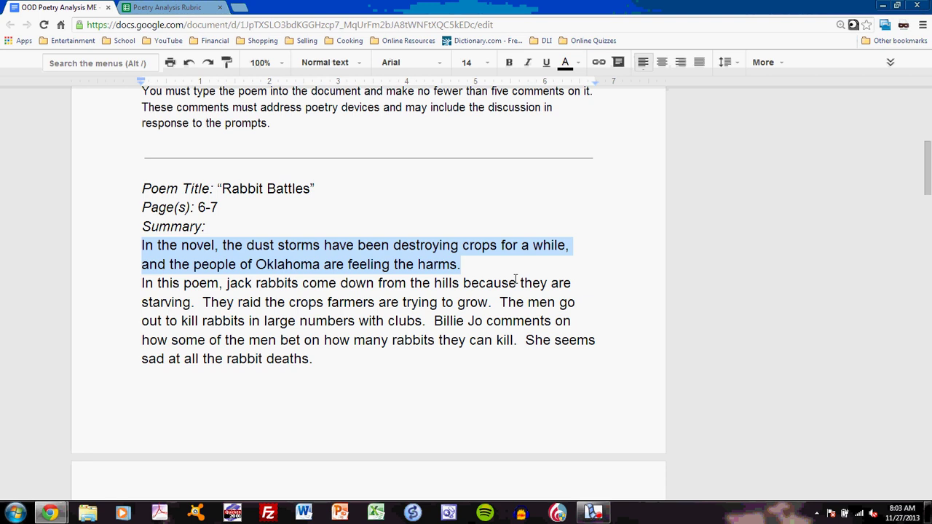
{"action": "left_click", "coordinate": [515, 280]}
{"action": "left_click", "coordinate": [137, 285]}
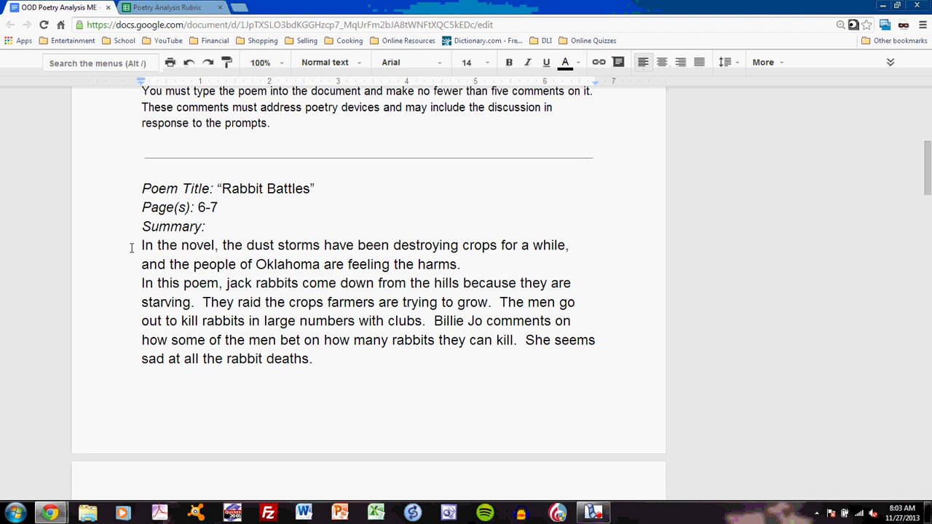
{"action": "left_click_drag", "start_coordinate": [142, 282], "coordinate": [345, 371]}
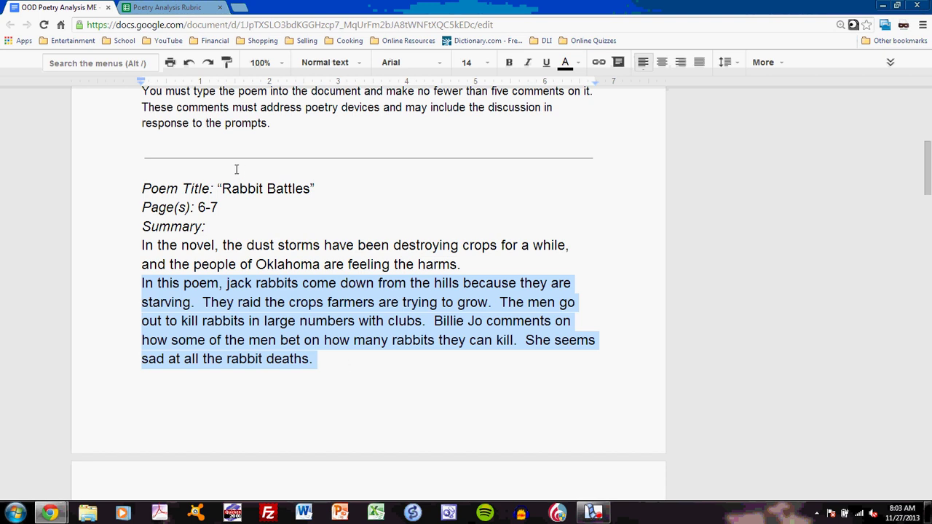
Step: Check the rubric's score-3 Summary description in cell C2, then go back to the analysis
{"action": "left_click", "coordinate": [166, 7]}
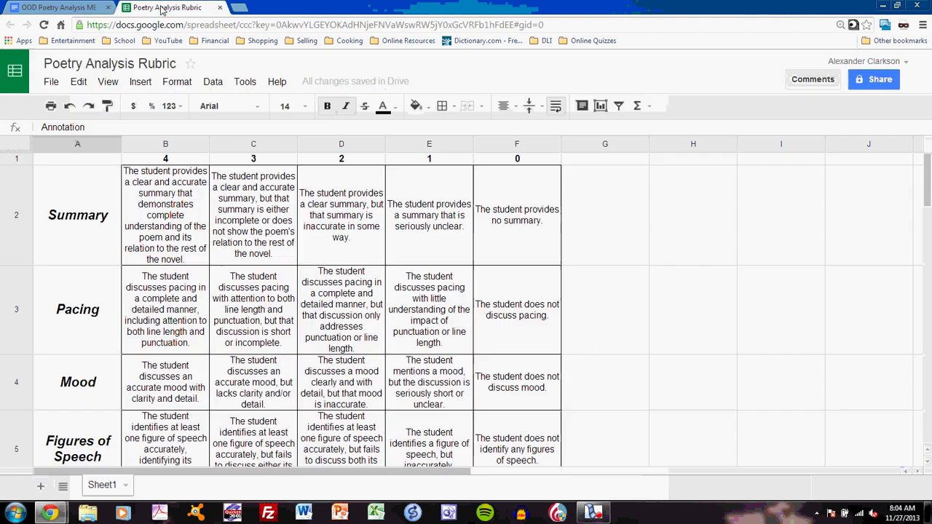
{"action": "left_click", "coordinate": [236, 222]}
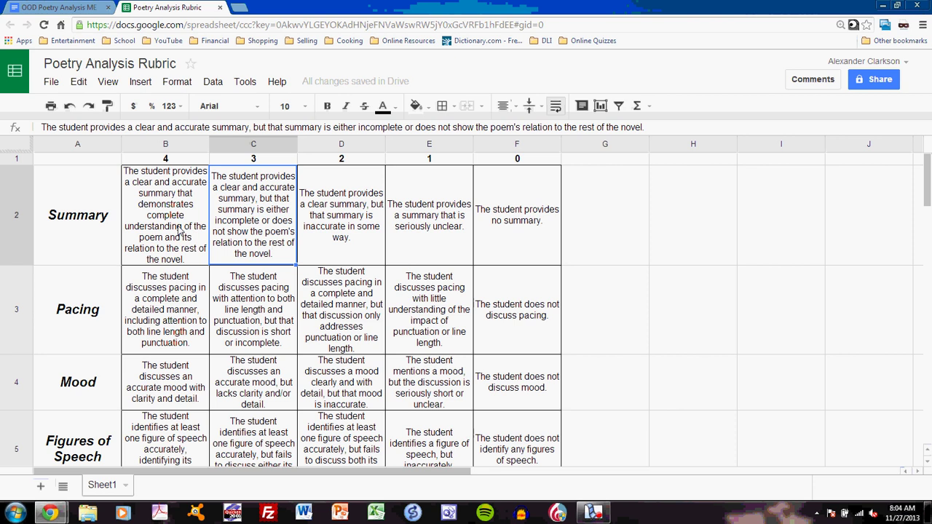
{"action": "left_click", "coordinate": [76, 11]}
Step: Scroll to Pacing and highlight 'varied', then the evidence from 'Many lines' through 'at other times.'
{"action": "left_click", "coordinate": [334, 379]}
{"action": "scroll", "coordinate": [334, 380], "scroll_direction": "down", "scroll_amount": 3}
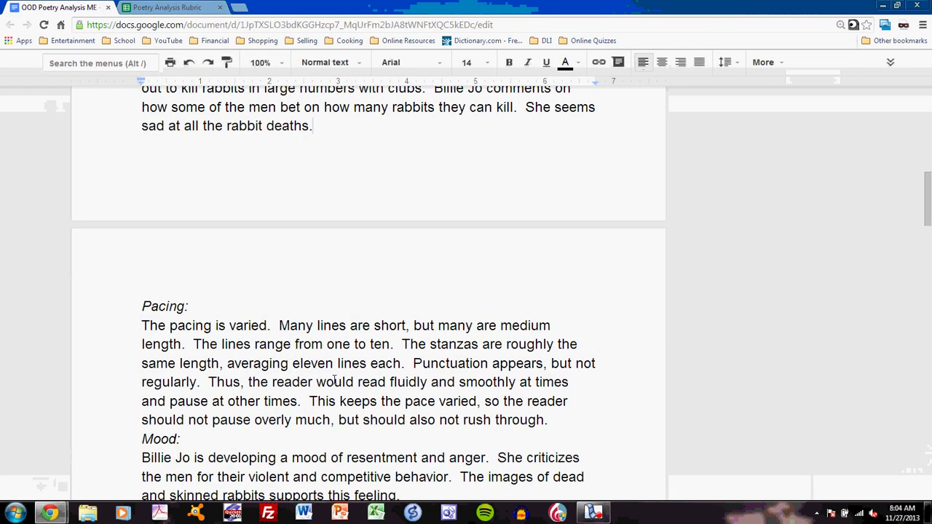
{"action": "scroll", "coordinate": [334, 380], "scroll_direction": "down", "scroll_amount": 2}
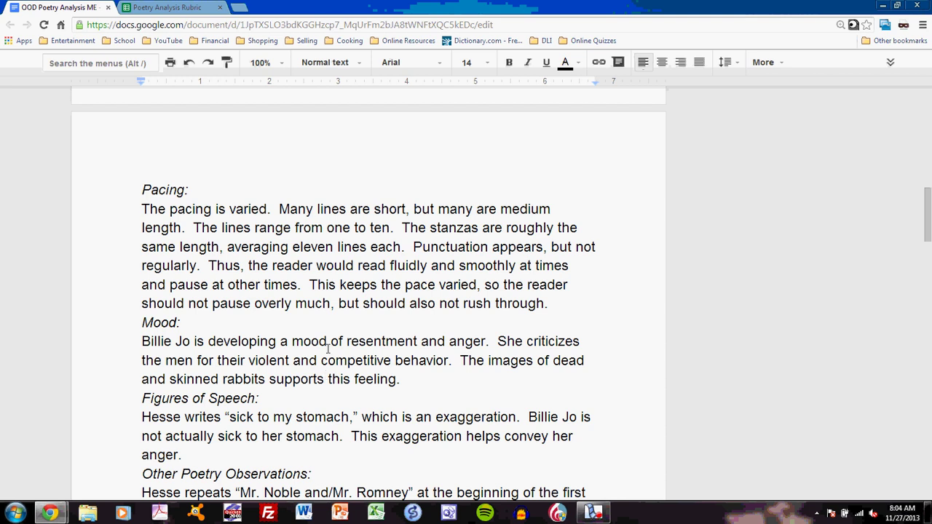
{"action": "left_click_drag", "start_coordinate": [268, 210], "coordinate": [230, 212]}
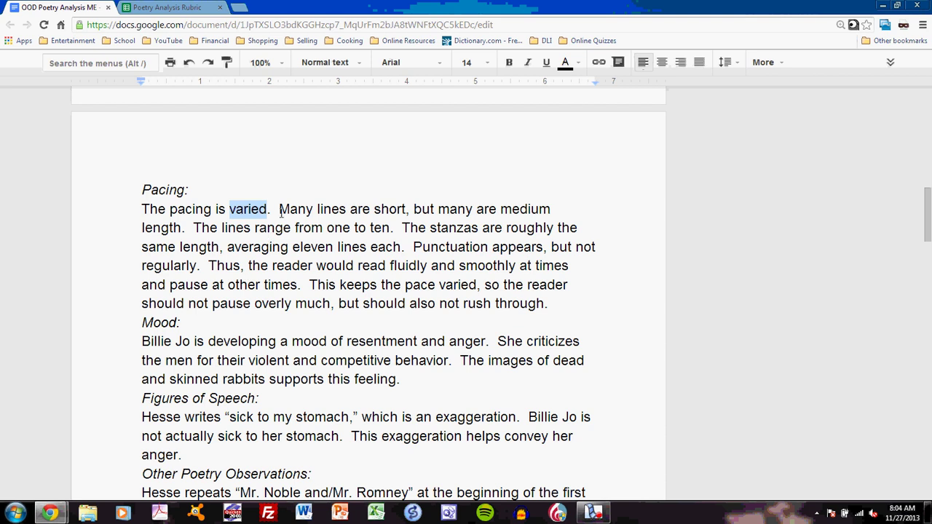
{"action": "mouse_move", "coordinate": [279, 209]}
{"action": "left_mouse_down"}
{"action": "mouse_move", "coordinate": [299, 211]}
{"action": "mouse_move", "coordinate": [337, 286]}
{"action": "mouse_move", "coordinate": [299, 288]}
{"action": "left_mouse_up"}
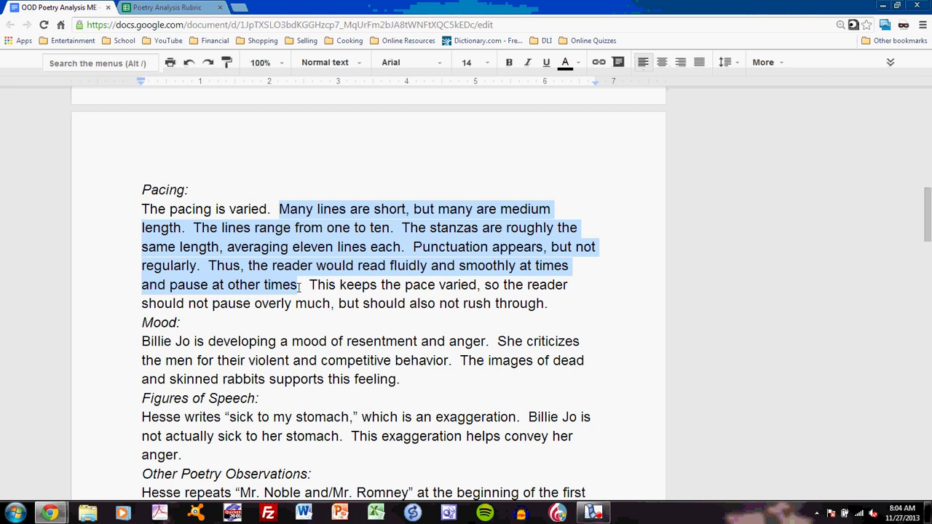
{"action": "double_click", "coordinate": [246, 204]}
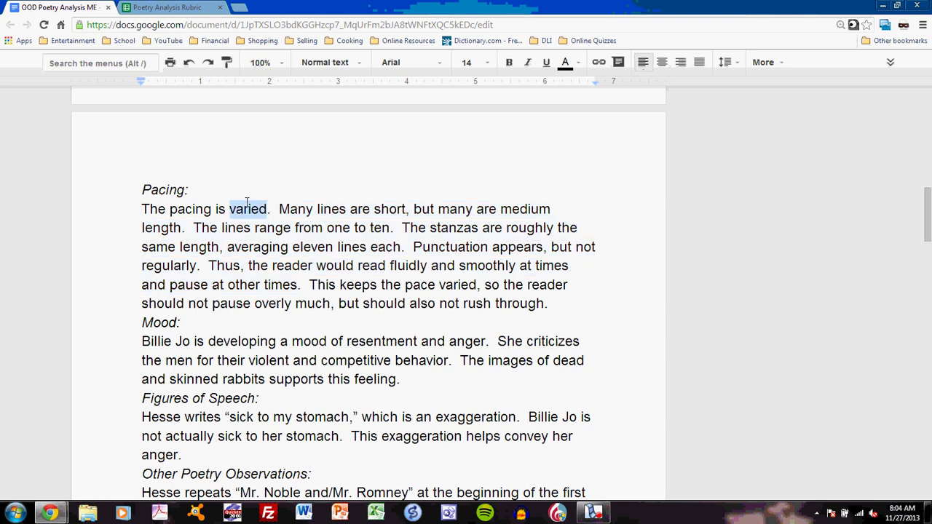
{"action": "left_click", "coordinate": [279, 209]}
{"action": "left_click_drag", "start_coordinate": [279, 209], "coordinate": [300, 286]}
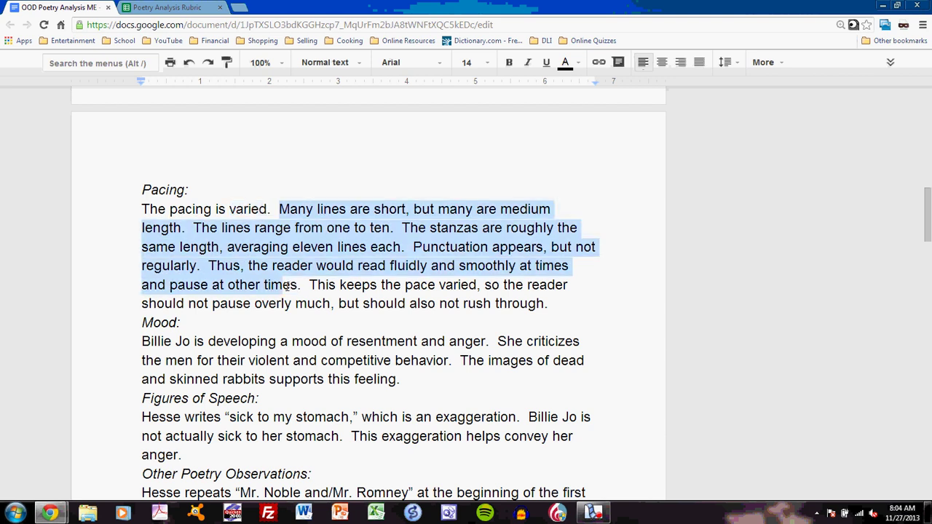
{"action": "left_click", "coordinate": [299, 227]}
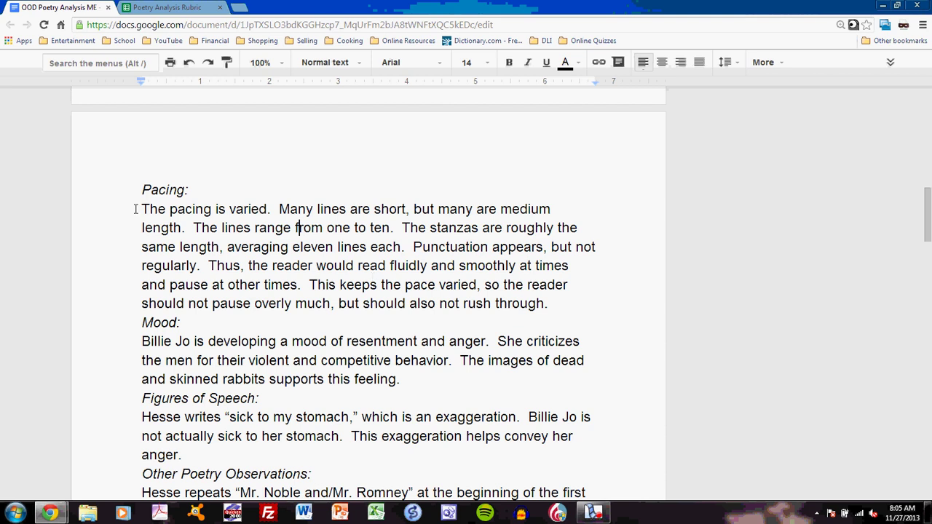
{"action": "double_click", "coordinate": [241, 207]}
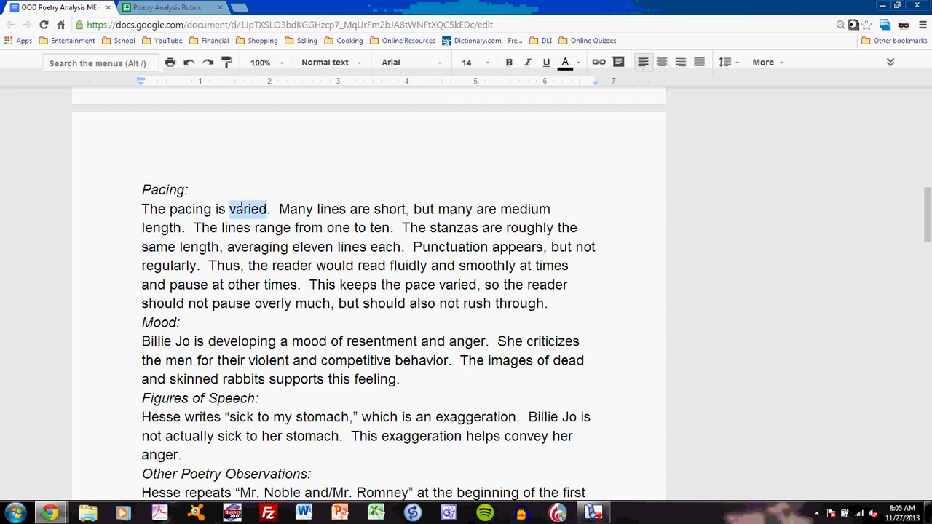
{"action": "left_click_drag", "start_coordinate": [278, 209], "coordinate": [310, 285]}
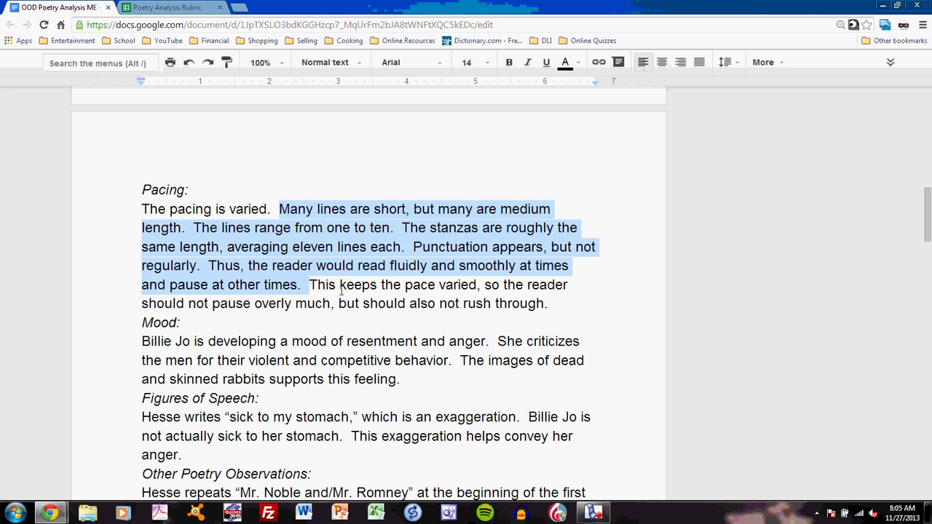
{"action": "left_click", "coordinate": [341, 290]}
{"action": "scroll", "coordinate": [340, 290], "scroll_direction": "down", "scroll_amount": 2}
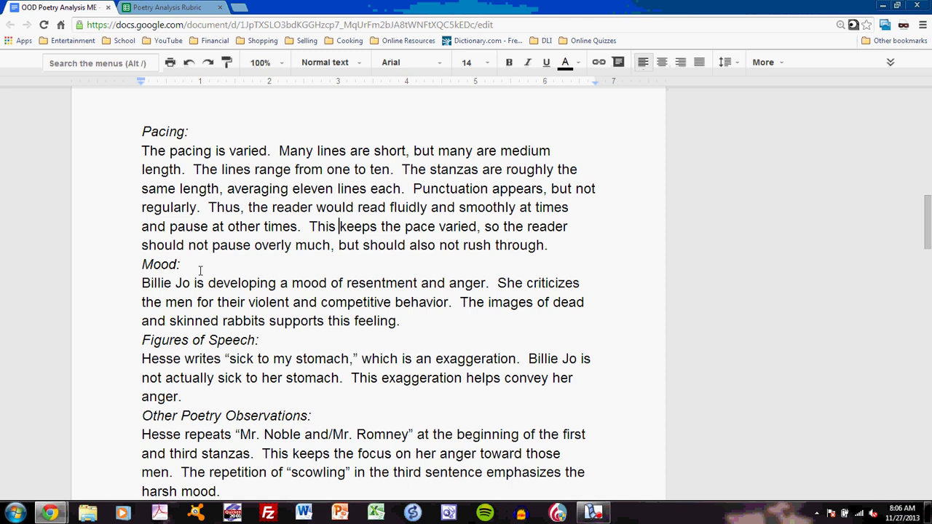
{"action": "left_click", "coordinate": [201, 270]}
{"action": "key", "text": "Right"}
{"action": "left_click_drag", "start_coordinate": [346, 284], "coordinate": [474, 286]}
{"action": "left_click", "coordinate": [468, 301]}
{"action": "left_click_drag", "start_coordinate": [487, 283], "coordinate": [347, 284]}
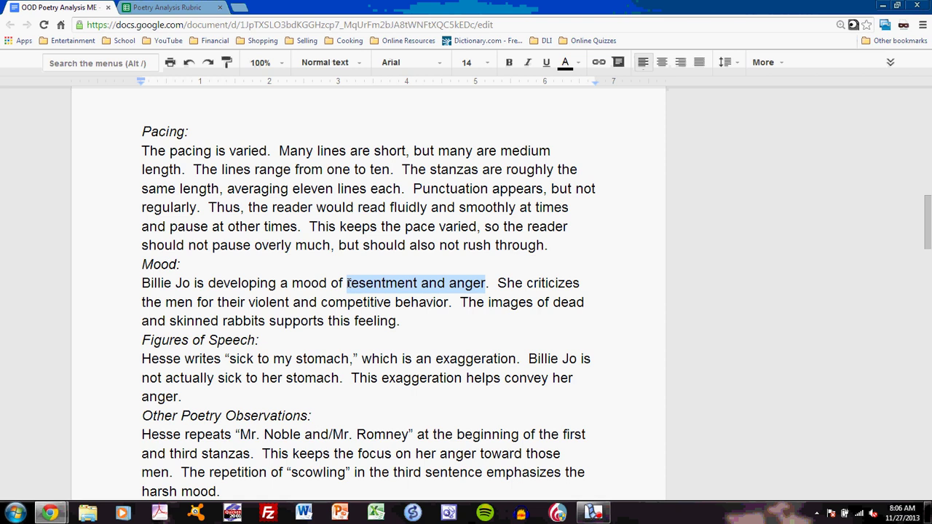
{"action": "left_click", "coordinate": [499, 283]}
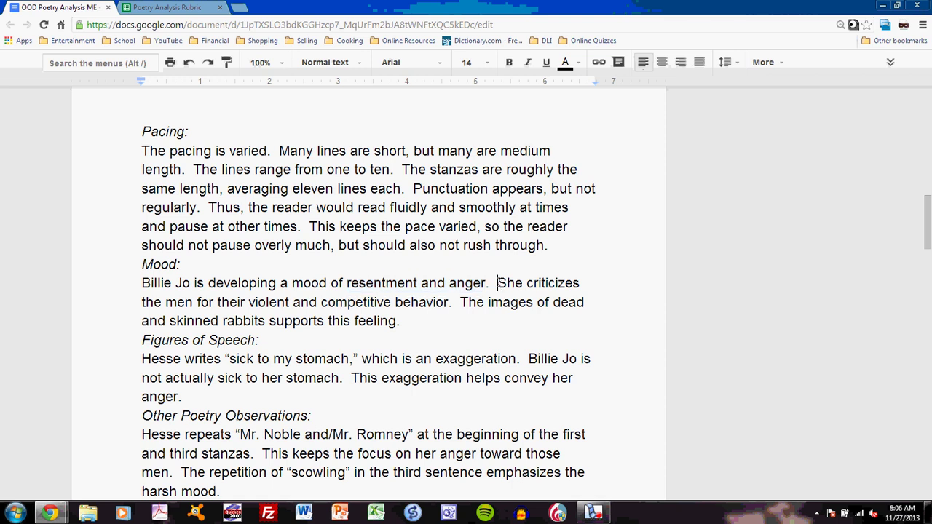
{"action": "left_click_drag", "start_coordinate": [499, 283], "coordinate": [522, 319]}
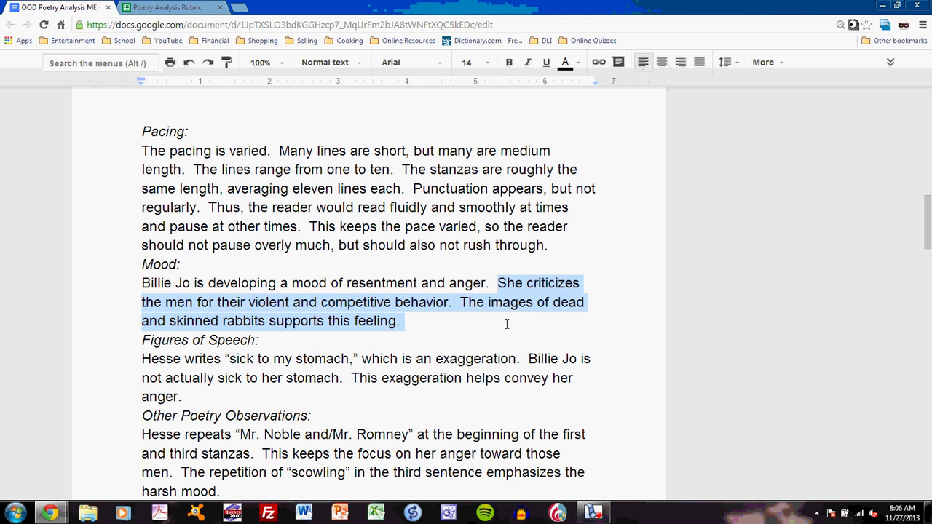
{"action": "left_click", "coordinate": [507, 324]}
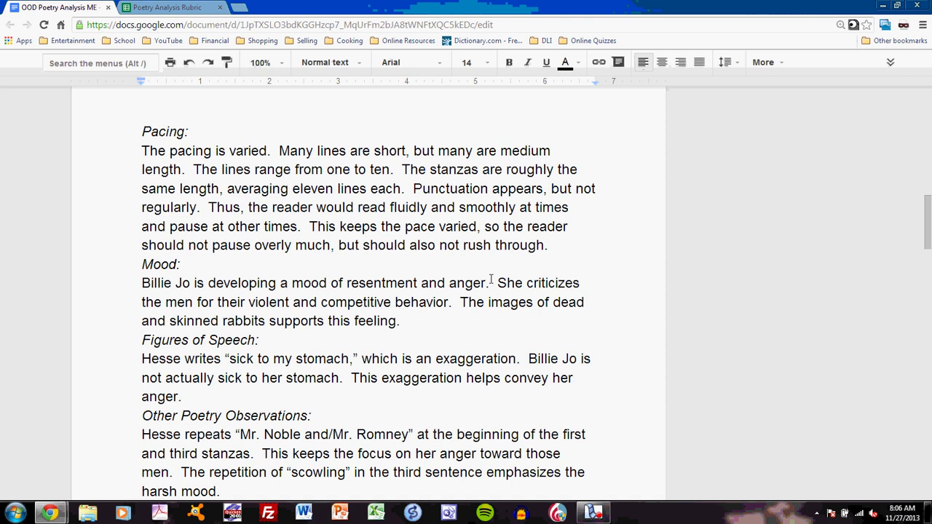
{"action": "left_click_drag", "start_coordinate": [487, 283], "coordinate": [347, 284]}
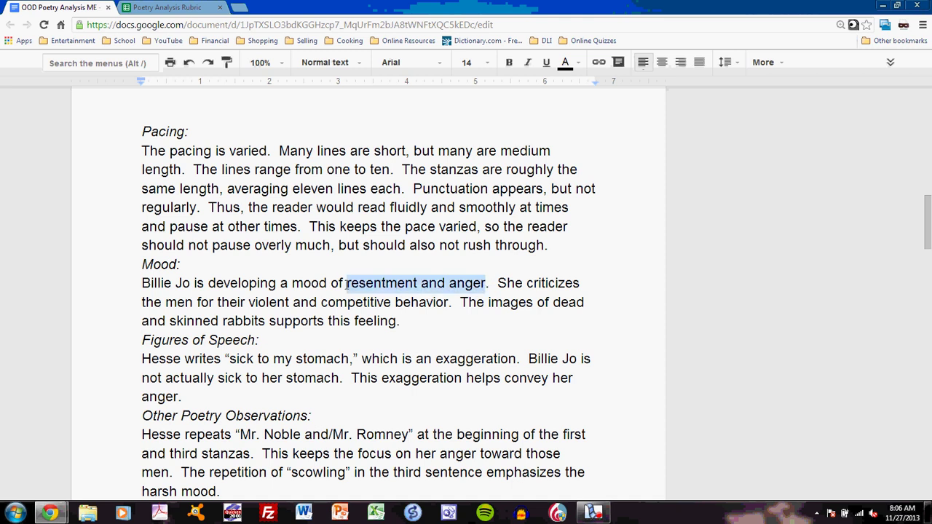
{"action": "left_click_drag", "start_coordinate": [499, 283], "coordinate": [533, 318]}
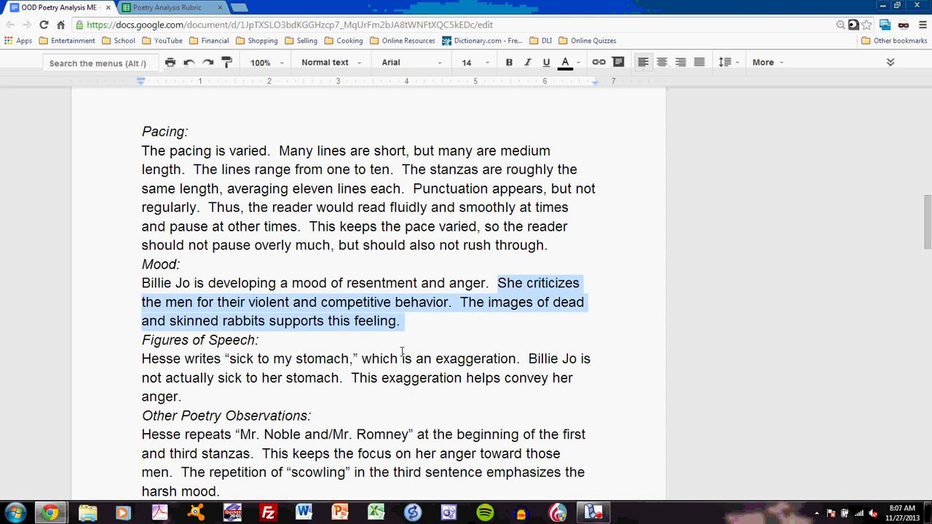
{"action": "scroll", "coordinate": [402, 352], "scroll_direction": "down", "scroll_amount": 2}
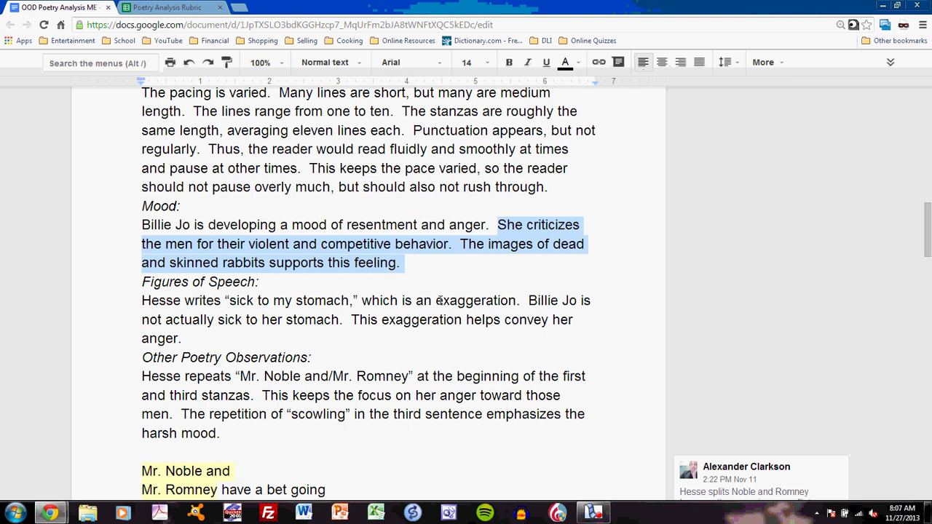
{"action": "left_click", "coordinate": [142, 302]}
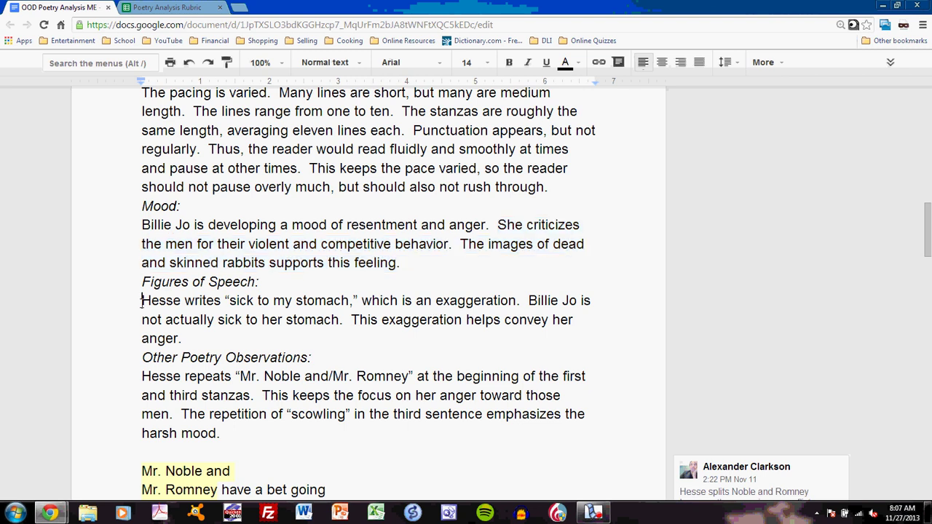
{"action": "double_click", "coordinate": [474, 301]}
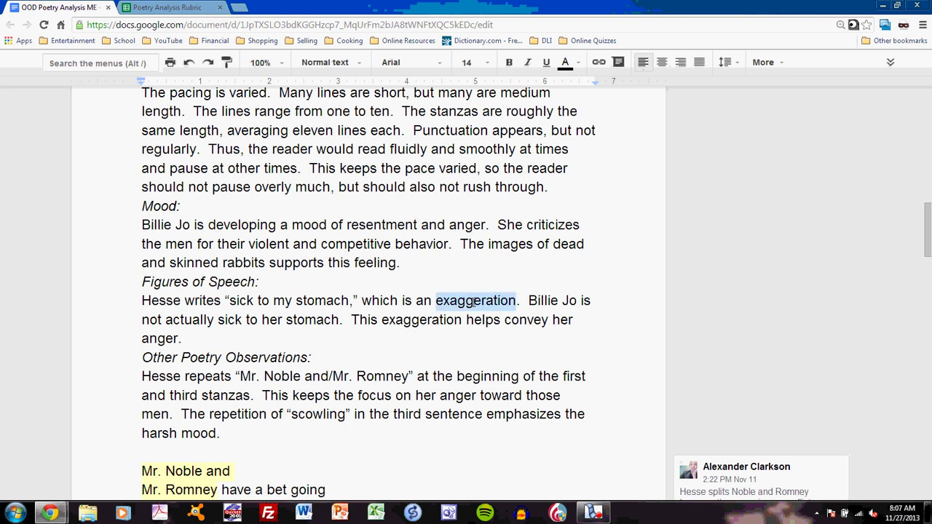
{"action": "left_click", "coordinate": [515, 334]}
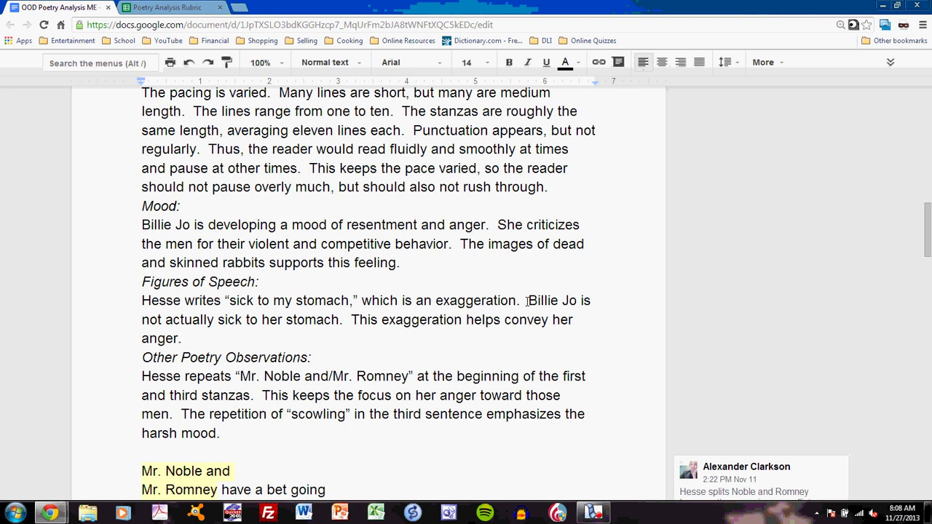
{"action": "left_click", "coordinate": [171, 7]}
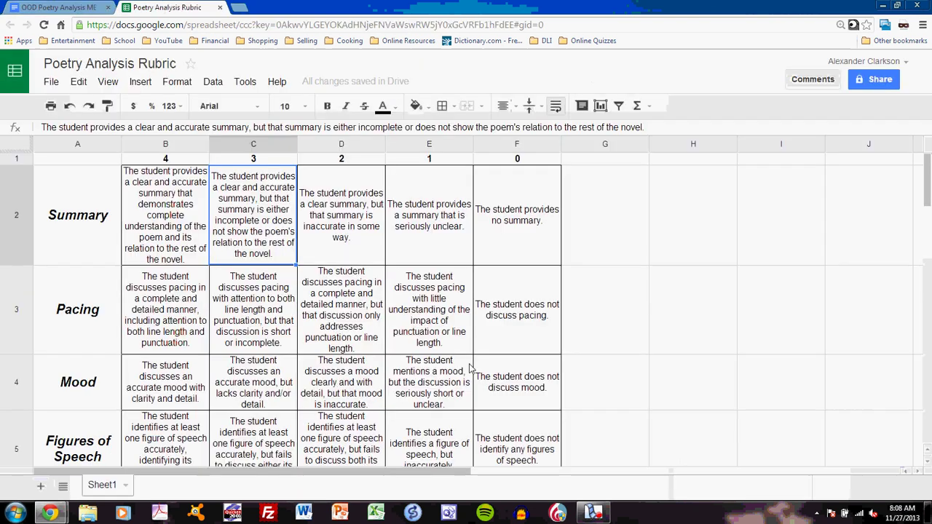
{"action": "left_click", "coordinate": [342, 421]}
{"action": "scroll", "coordinate": [342, 421], "scroll_direction": "down", "scroll_amount": 3}
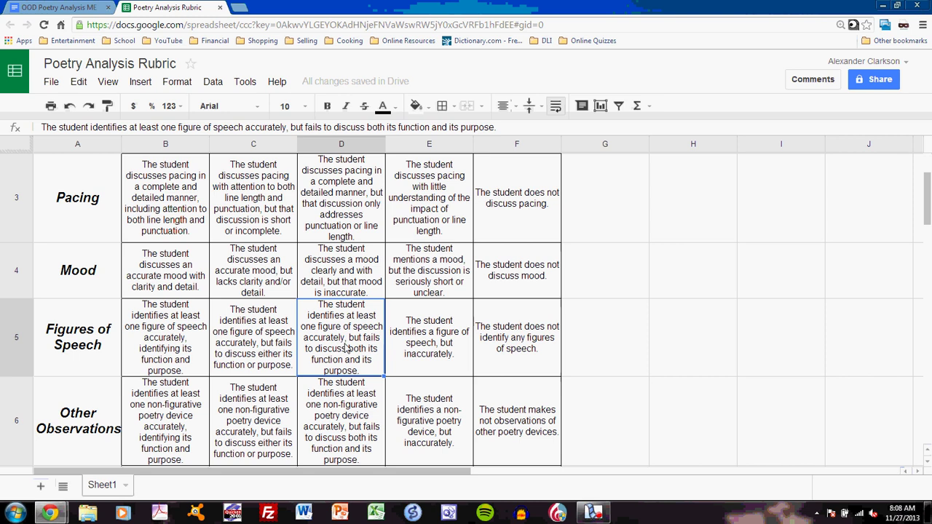
{"action": "key", "text": "ctrl+Tab"}
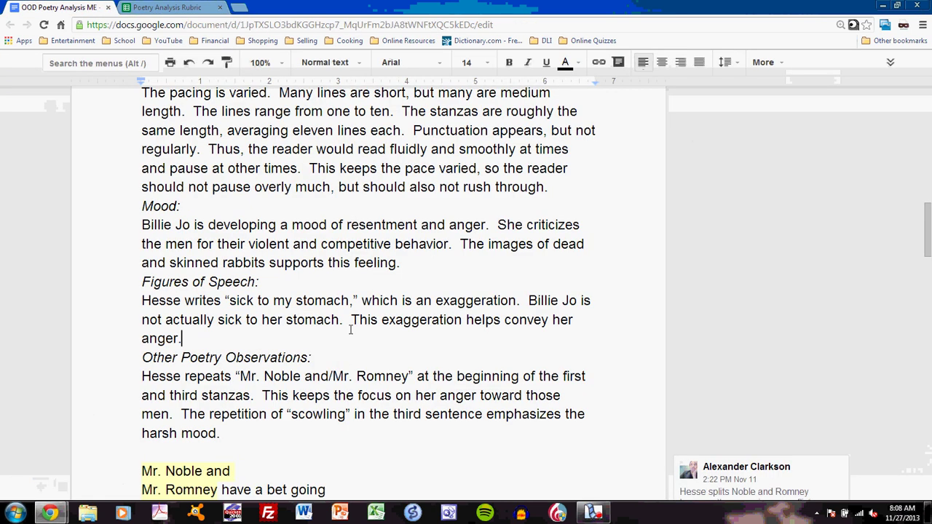
Step: Highlight the Other Observations answer's 'Mr. Noble and/Mr. Romney' repetition, 'scowling', and their explanation
{"action": "scroll", "coordinate": [373, 364], "scroll_direction": "down", "scroll_amount": 1}
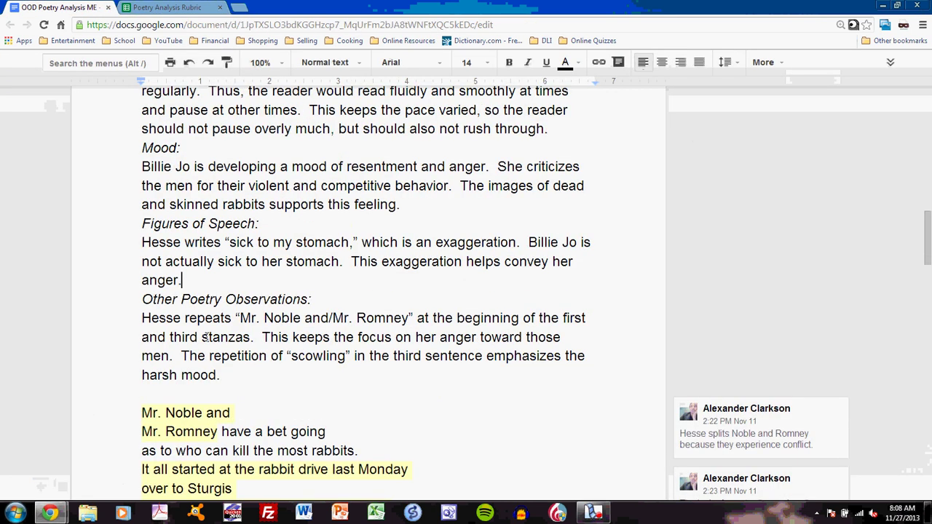
{"action": "left_click", "coordinate": [134, 318]}
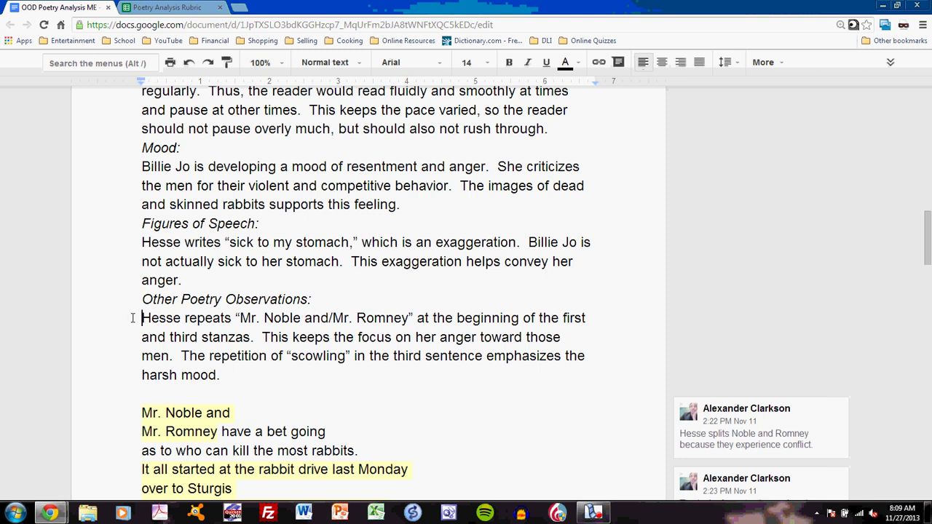
{"action": "left_click_drag", "start_coordinate": [132, 318], "coordinate": [415, 320]}
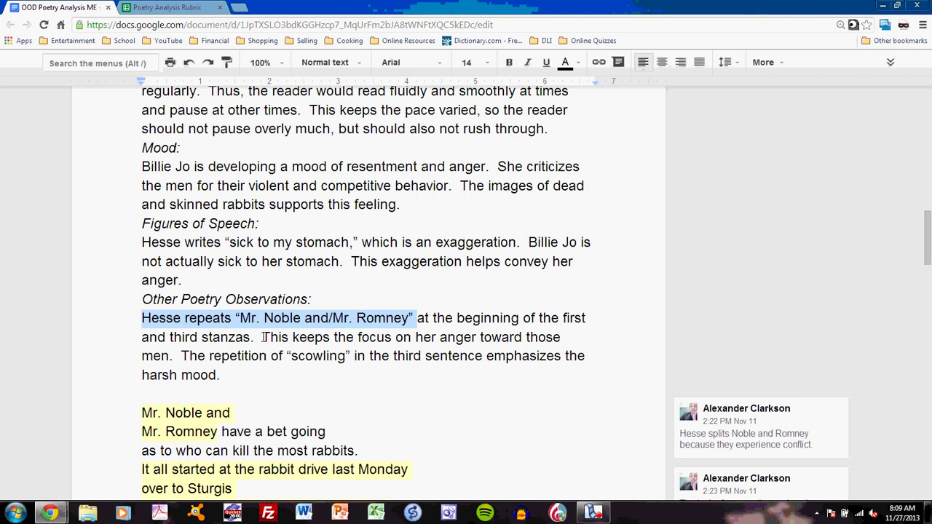
{"action": "left_click_drag", "start_coordinate": [263, 338], "coordinate": [480, 338]}
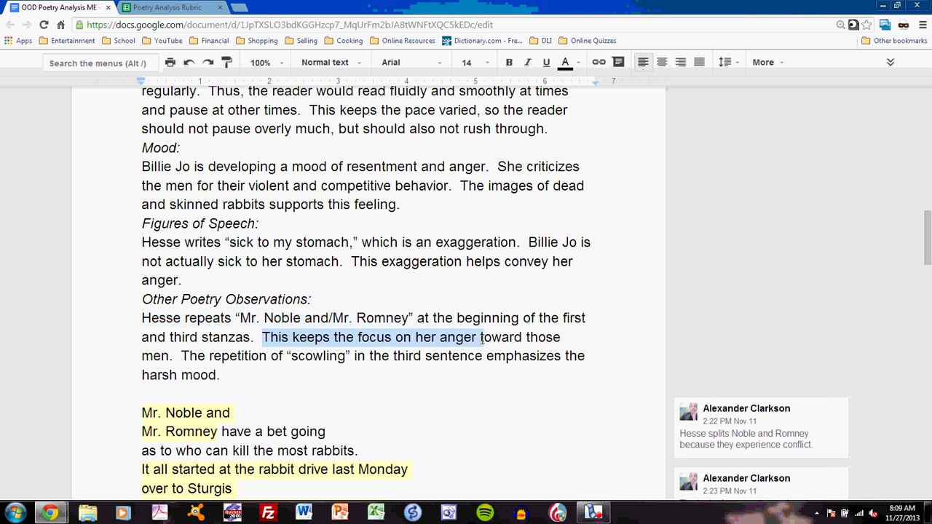
{"action": "left_click_drag", "start_coordinate": [287, 356], "coordinate": [360, 356]}
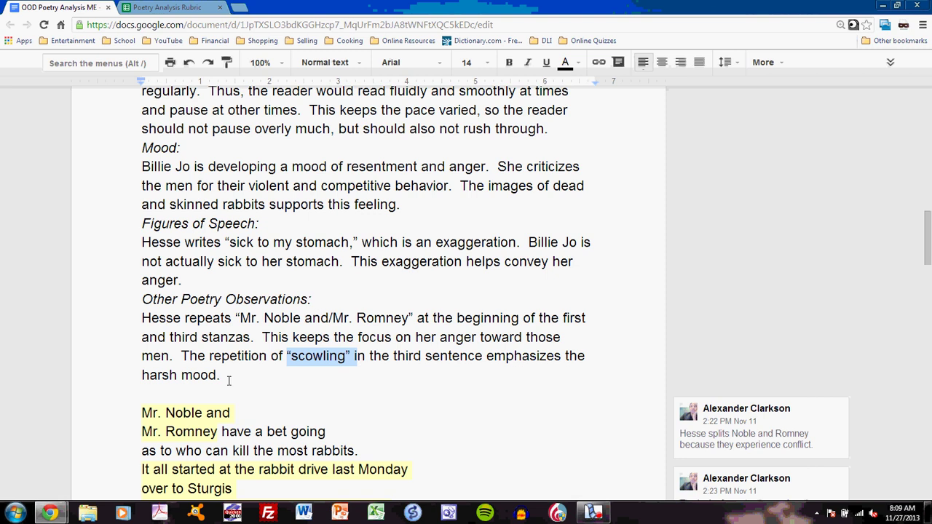
{"action": "mouse_move", "coordinate": [222, 374]}
{"action": "left_mouse_down"}
{"action": "mouse_move", "coordinate": [127, 332]}
{"action": "mouse_move", "coordinate": [129, 319]}
{"action": "left_mouse_up"}
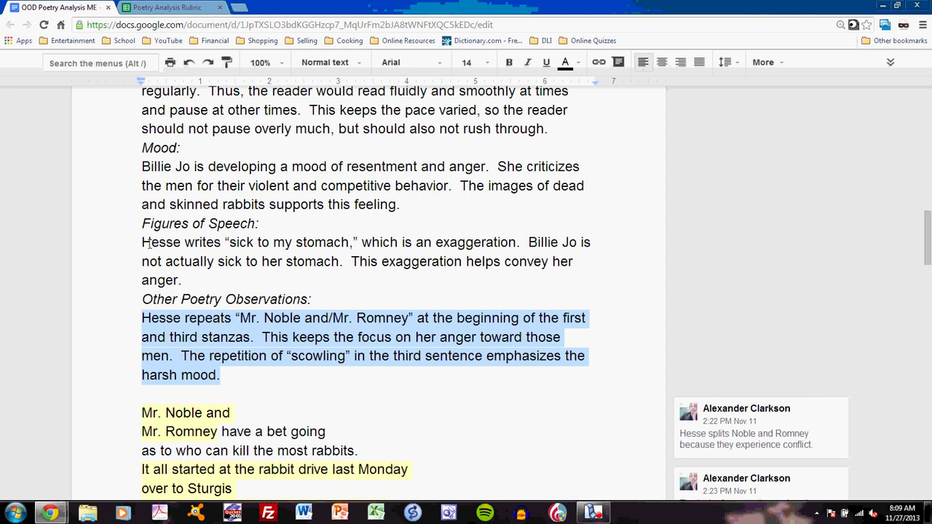
Step: Highlight the whole Mood answer, then clear the selection
{"action": "left_click", "coordinate": [414, 207]}
{"action": "left_click_drag", "start_coordinate": [414, 208], "coordinate": [113, 175]}
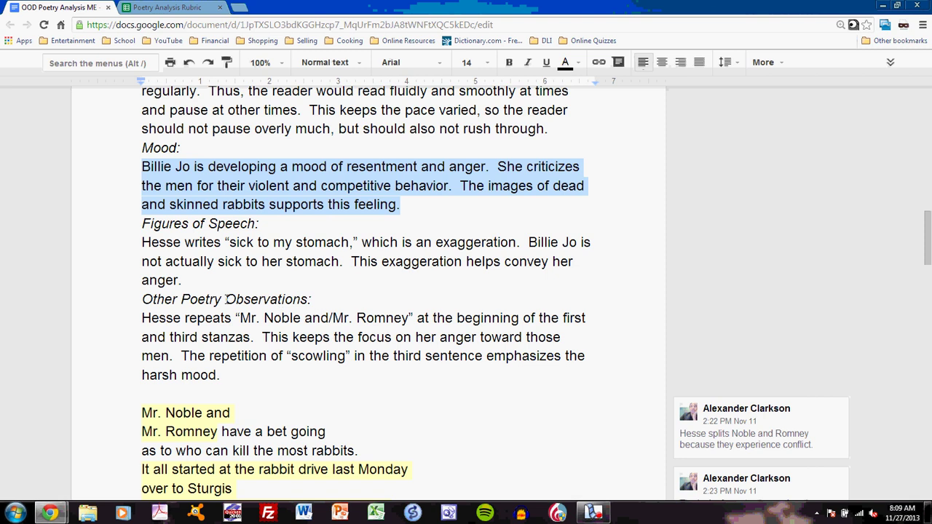
{"action": "left_click", "coordinate": [142, 300]}
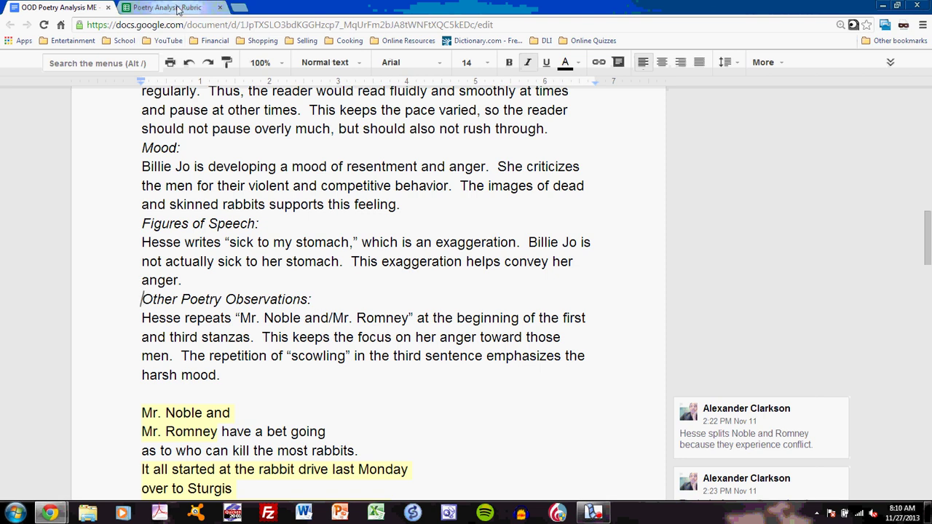
{"action": "left_click", "coordinate": [167, 7]}
{"action": "left_click", "coordinate": [336, 381]}
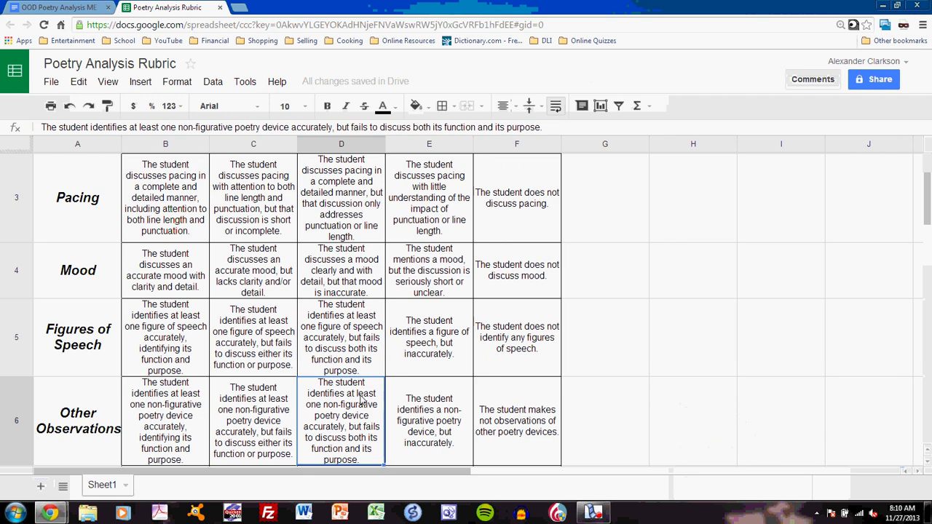
{"action": "left_click", "coordinate": [59, 10]}
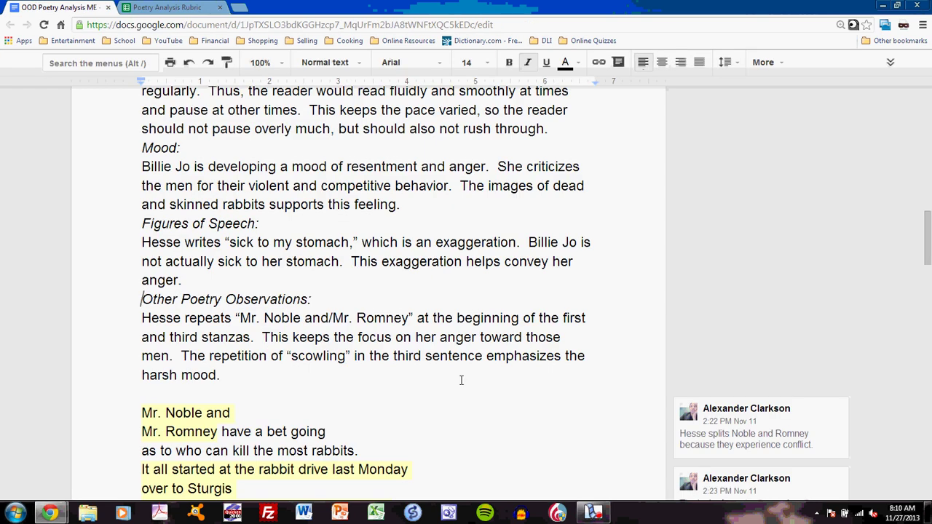
{"action": "scroll", "coordinate": [459, 381], "scroll_direction": "down", "scroll_amount": 2}
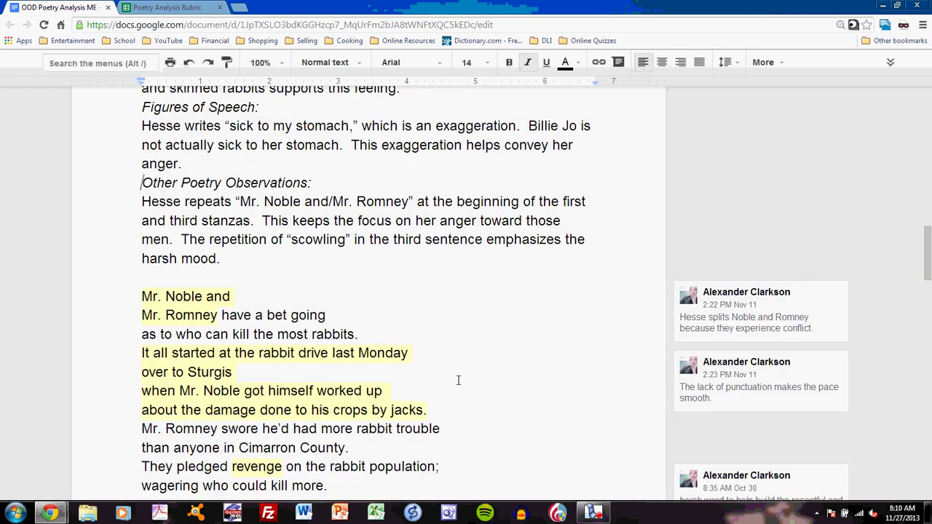
Step: Open the margin comments on Mr. Noble and Mr. Romney, missing punctuation, the rabbit drive and 'revenge'
{"action": "scroll", "coordinate": [458, 380], "scroll_direction": "down", "scroll_amount": 1}
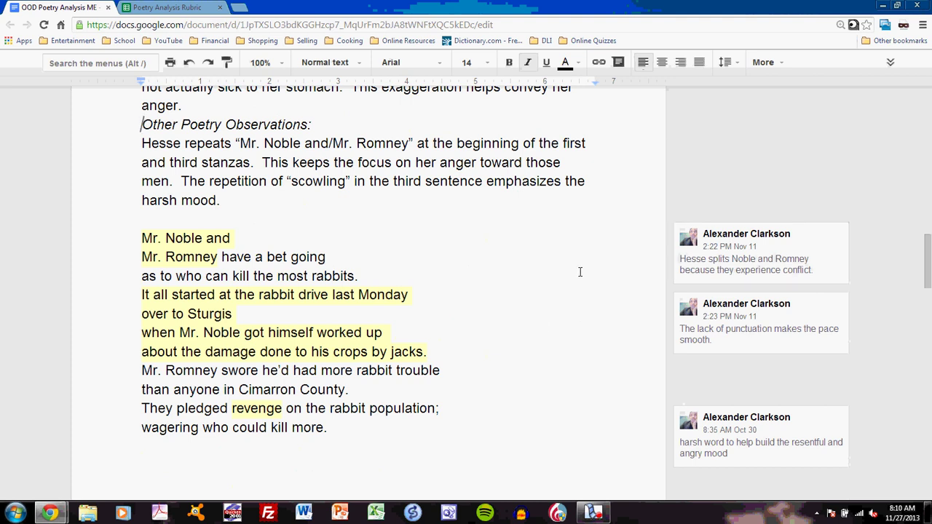
{"action": "left_click", "coordinate": [674, 264]}
{"action": "scroll", "coordinate": [501, 296], "scroll_direction": "down", "scroll_amount": 1}
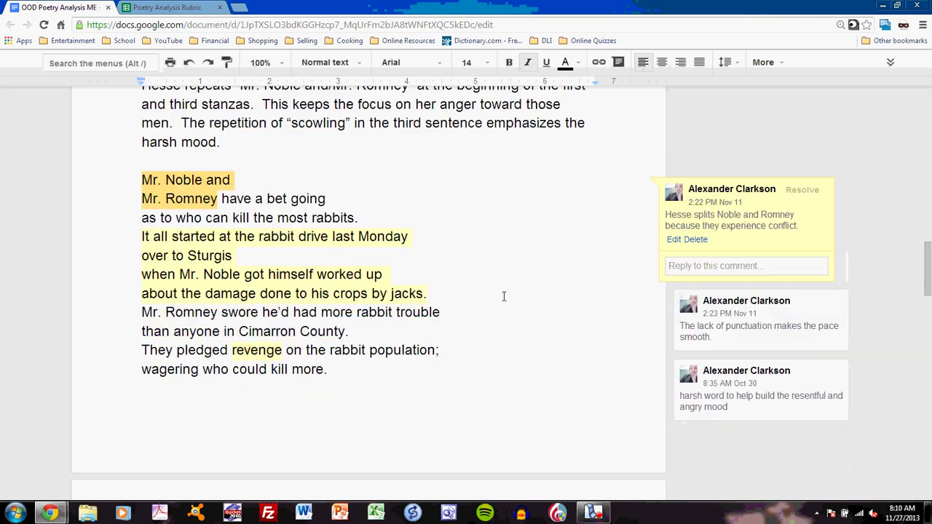
{"action": "left_click", "coordinate": [696, 328]}
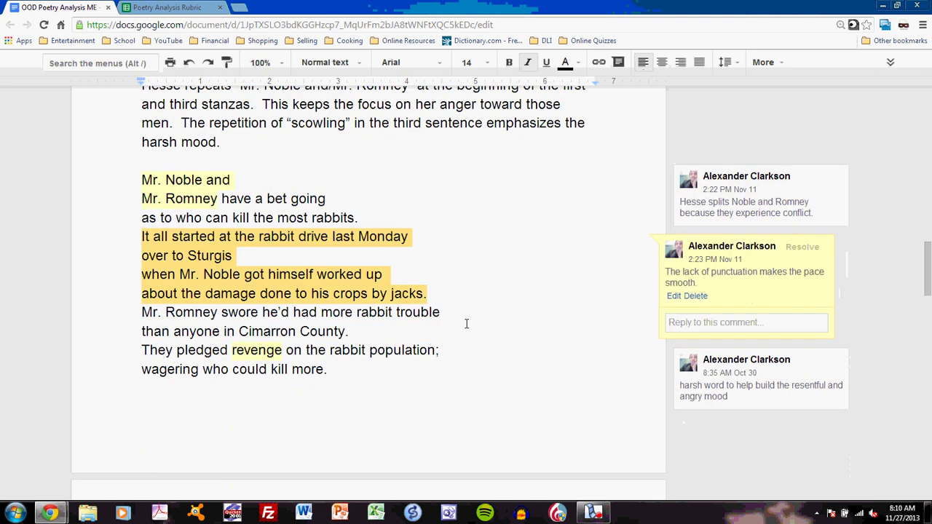
{"action": "left_click", "coordinate": [718, 389]}
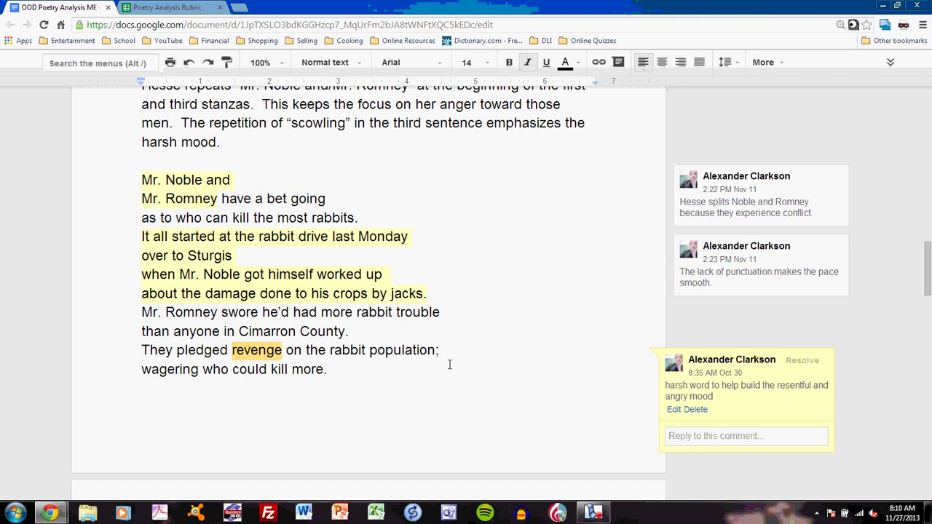
{"action": "left_click", "coordinate": [345, 293]}
{"action": "scroll", "coordinate": [521, 325], "scroll_direction": "down", "scroll_amount": 2}
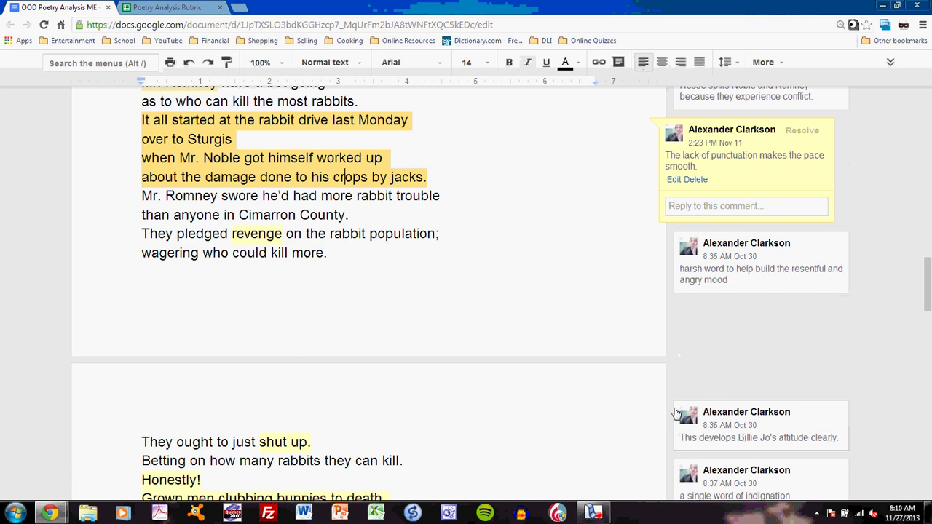
{"action": "left_click", "coordinate": [712, 393]}
{"action": "left_click", "coordinate": [683, 281]}
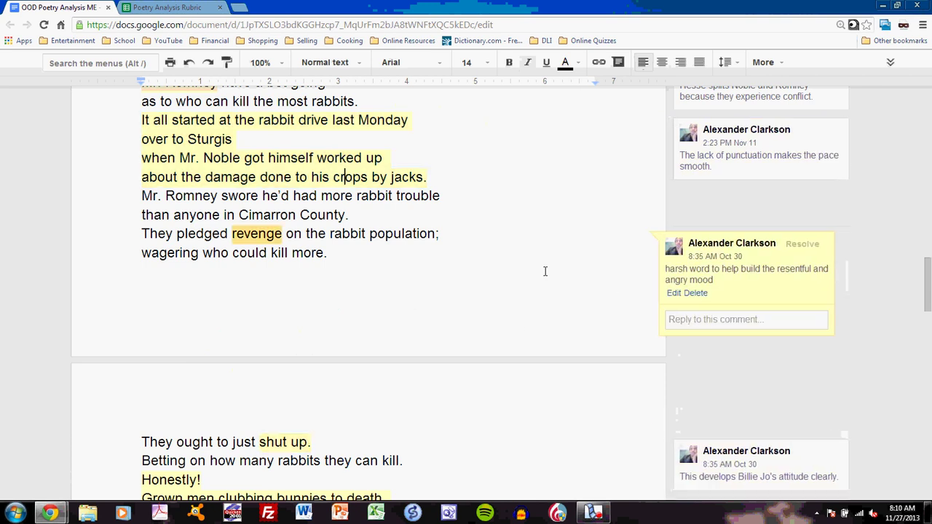
{"action": "scroll", "coordinate": [545, 271], "scroll_direction": "up", "scroll_amount": 1}
{"action": "scroll", "coordinate": [544, 271], "scroll_direction": "up", "scroll_amount": 2}
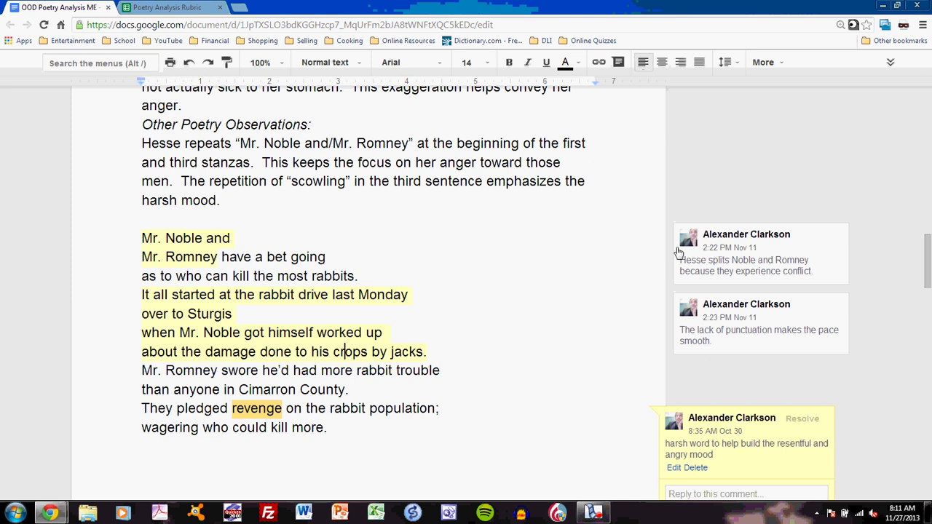
Step: Reopen the Noble/Romney, punctuation and 'revenge' comments, then scroll to 'They ought to just shut up.'
{"action": "left_click", "coordinate": [719, 250]}
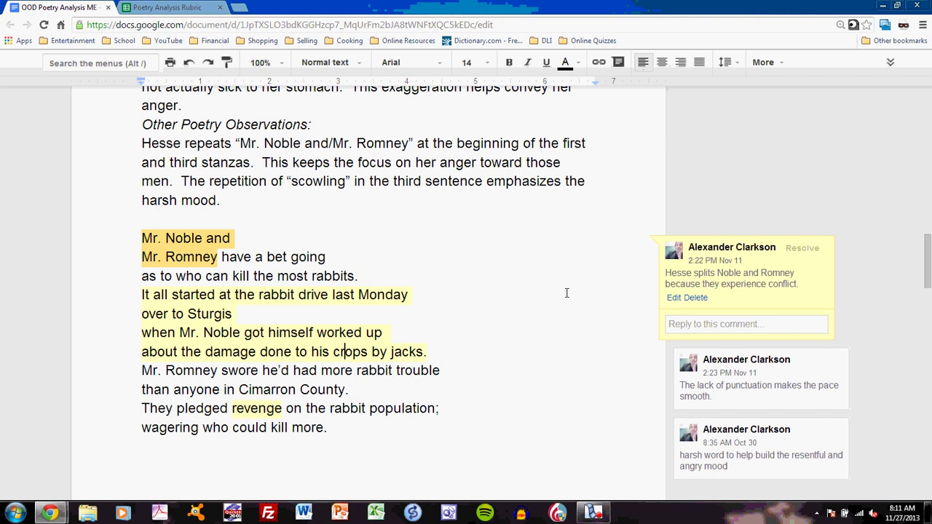
{"action": "left_click", "coordinate": [738, 389]}
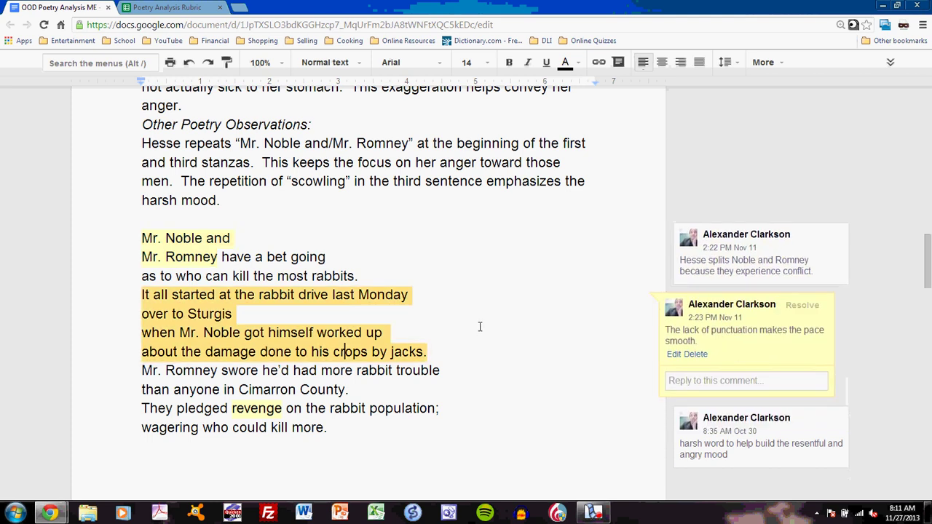
{"action": "scroll", "coordinate": [480, 326], "scroll_direction": "up", "scroll_amount": 1}
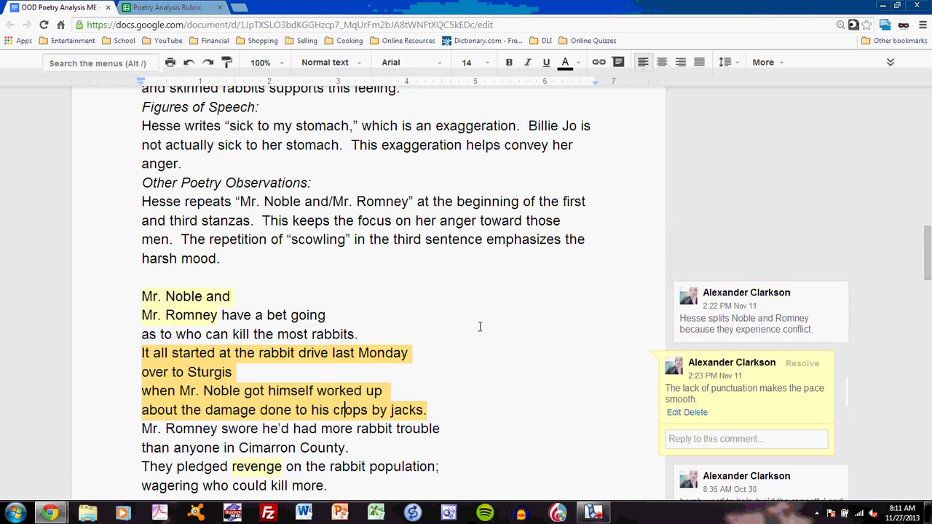
{"action": "scroll", "coordinate": [480, 326], "scroll_direction": "down", "scroll_amount": 1}
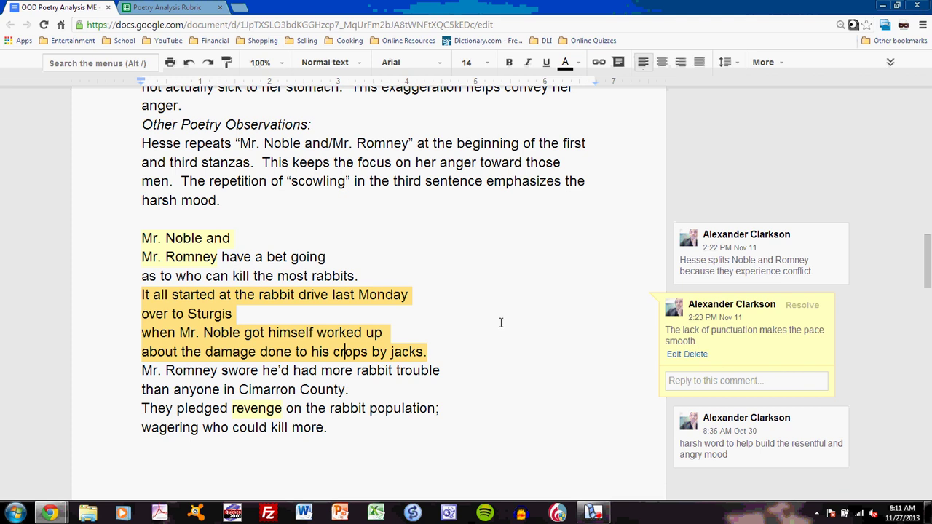
{"action": "left_click", "coordinate": [670, 445]}
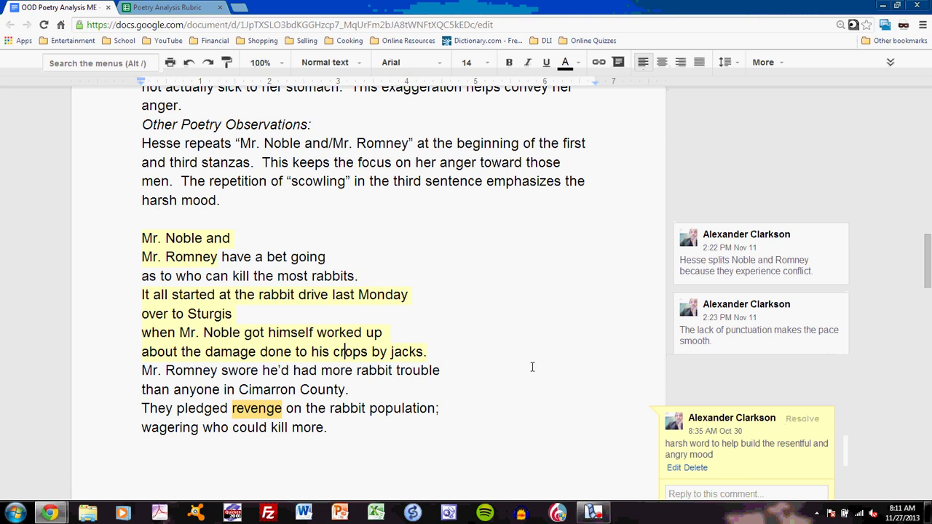
{"action": "scroll", "coordinate": [533, 367], "scroll_direction": "down", "scroll_amount": 1}
{"action": "scroll", "coordinate": [532, 366], "scroll_direction": "down", "scroll_amount": 2}
Step: Scroll through the poem's second page, then switch to the Poetry Analysis Rubric spreadsheet
{"action": "scroll", "coordinate": [532, 366], "scroll_direction": "down", "scroll_amount": 2}
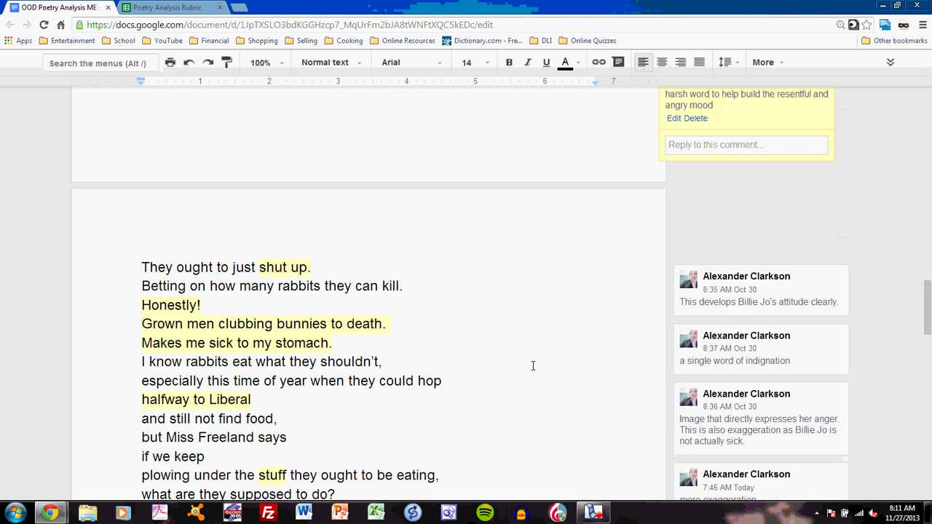
{"action": "scroll", "coordinate": [533, 366], "scroll_direction": "down", "scroll_amount": 2}
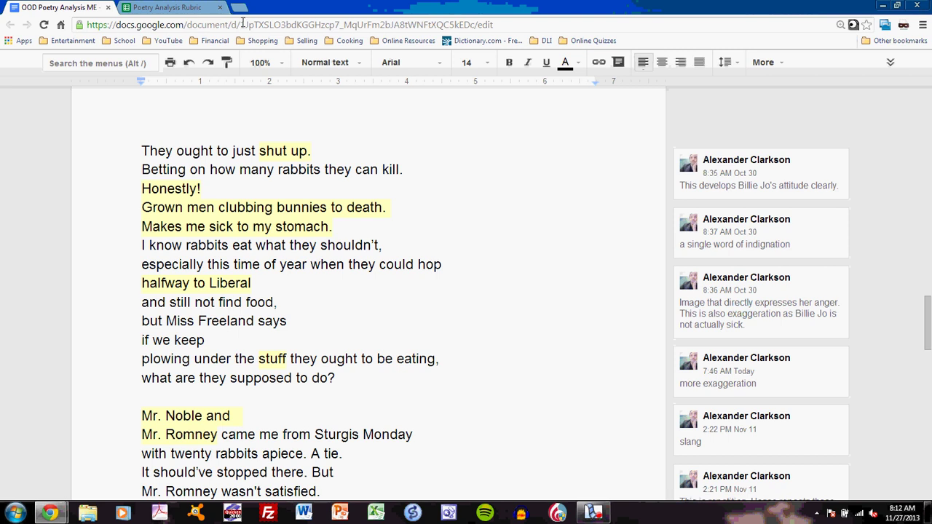
{"action": "left_click", "coordinate": [154, 9]}
Step: Pick out the Excellence row, compare Other Observations descriptions in D6 and C6, then return to the analysis
{"action": "scroll", "coordinate": [152, 357], "scroll_direction": "down", "scroll_amount": 2}
{"action": "scroll", "coordinate": [152, 357], "scroll_direction": "down", "scroll_amount": 1}
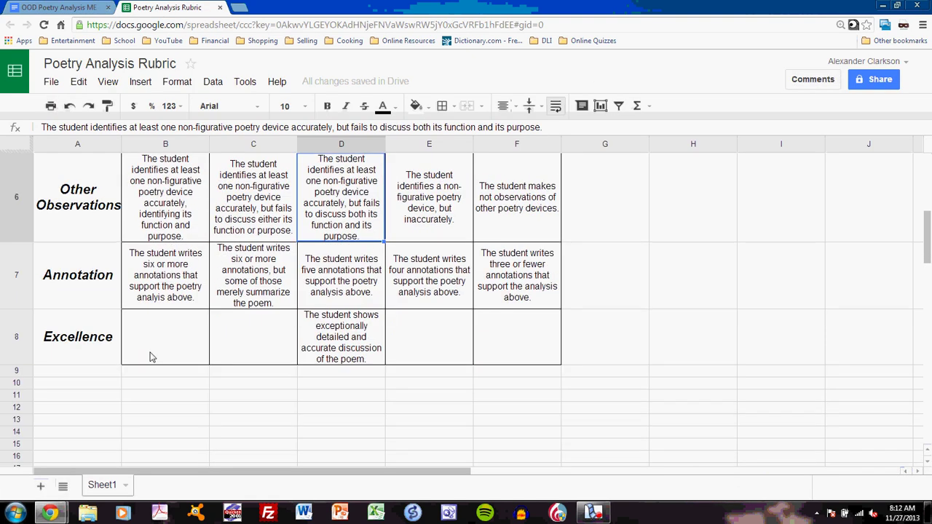
{"action": "left_click", "coordinate": [29, 342]}
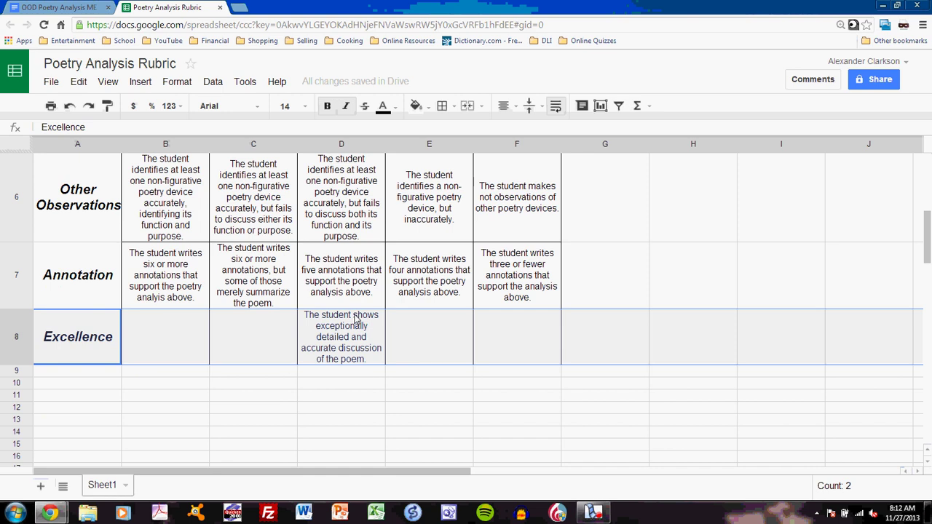
{"action": "scroll", "coordinate": [356, 323], "scroll_direction": "up", "scroll_amount": 1}
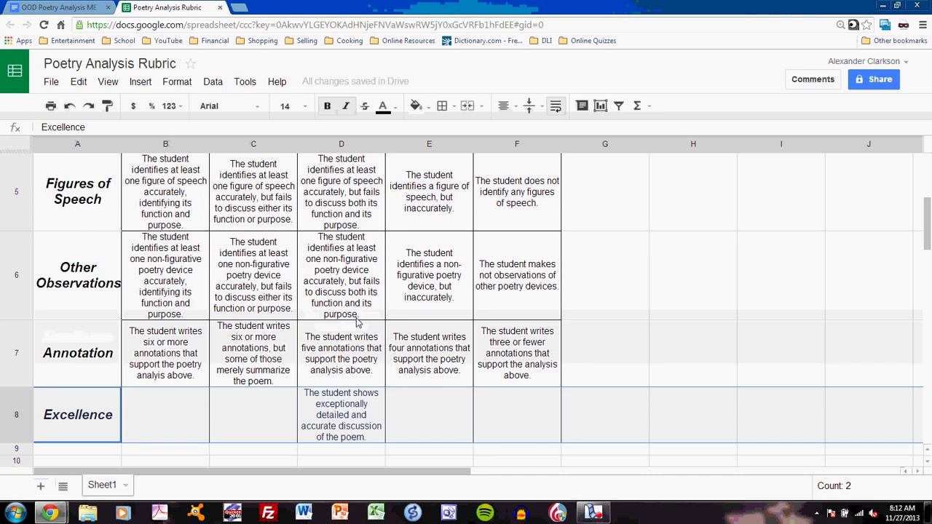
{"action": "left_click", "coordinate": [359, 287]}
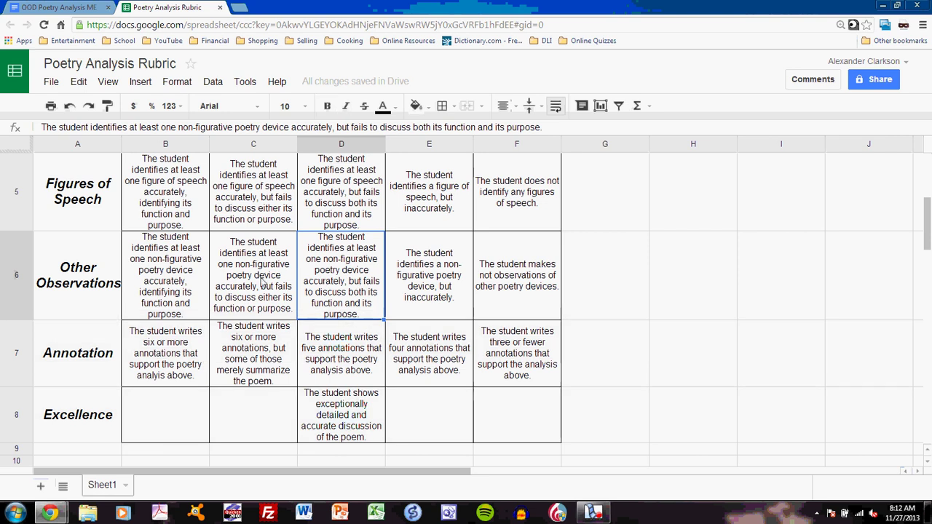
{"action": "left_click", "coordinate": [261, 284]}
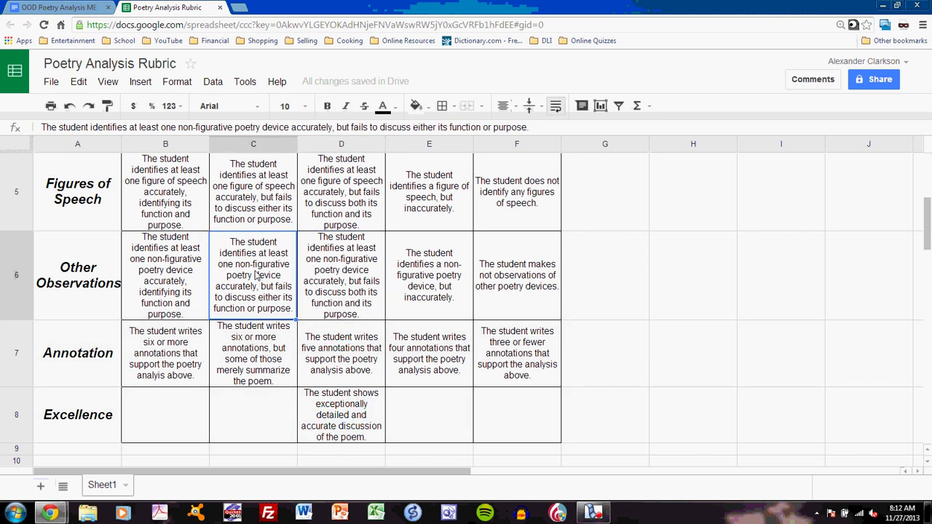
{"action": "left_click", "coordinate": [58, 7]}
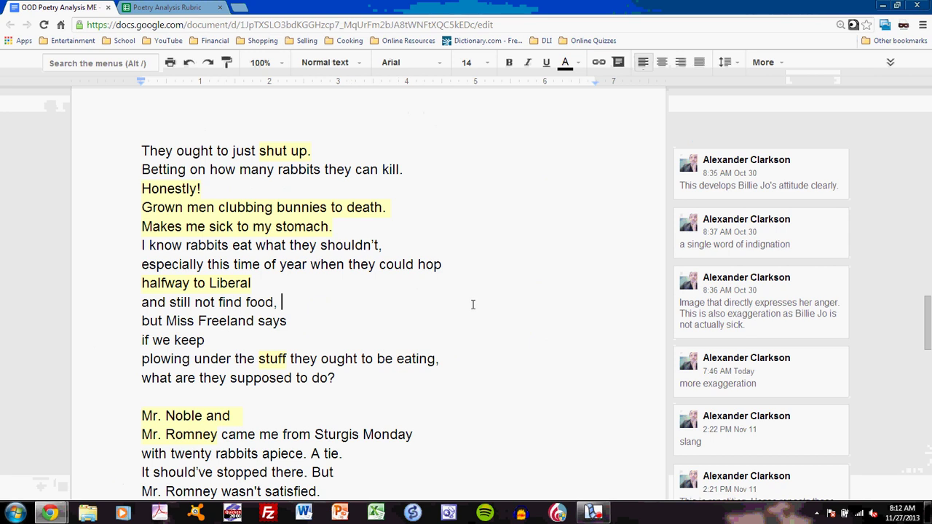